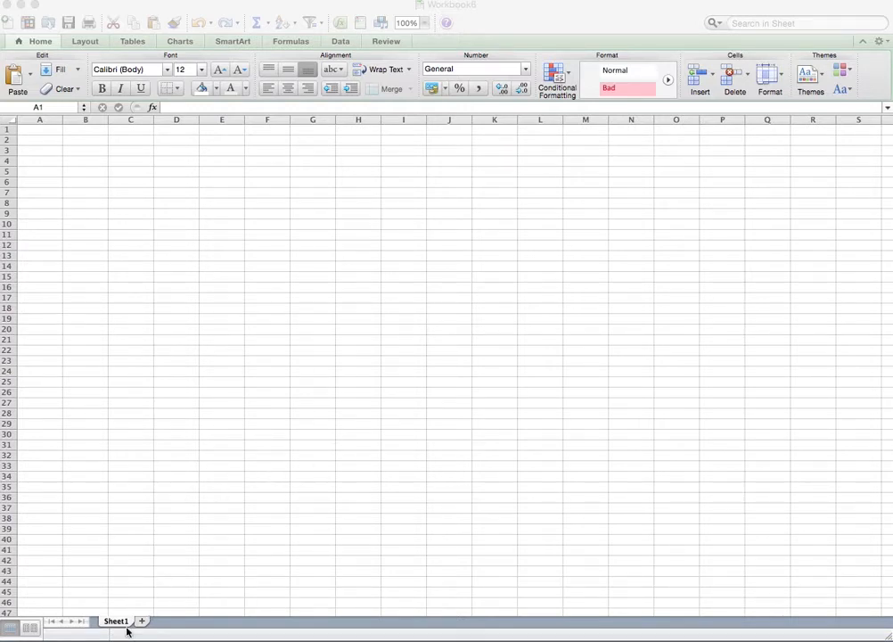
# - Add a second worksheet to the workbook and name it Product List
pyautogui.click(141, 624)
pyautogui.click(141, 624)
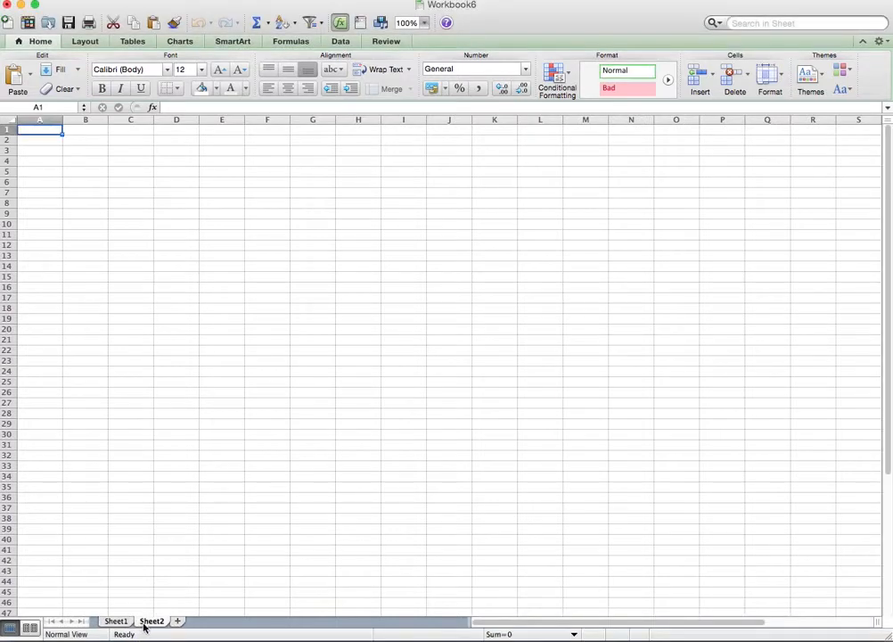
pyautogui.rightClick(147, 625)
pyautogui.click(178, 641)
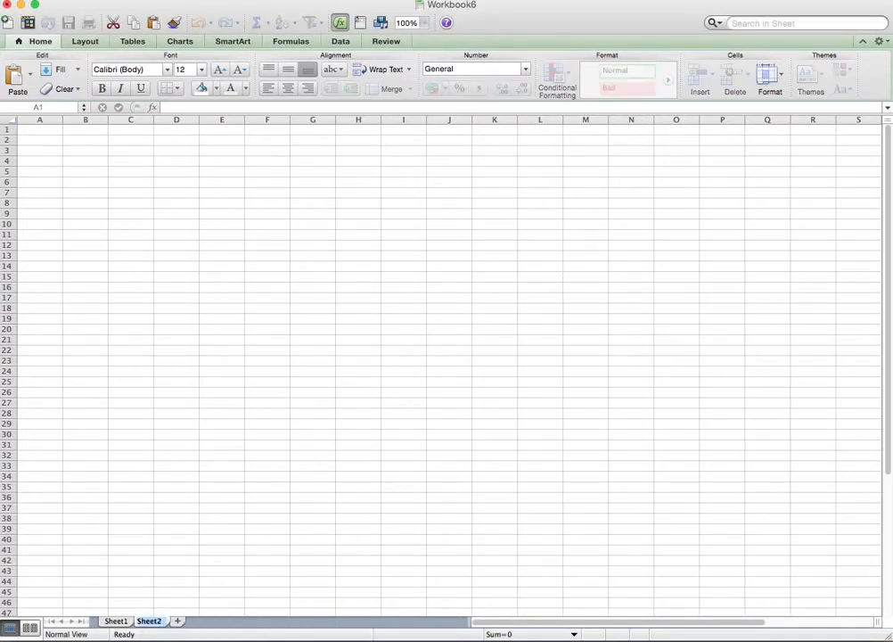
pyautogui.write('Product')
pyautogui.press('Return')
pyautogui.write('List')
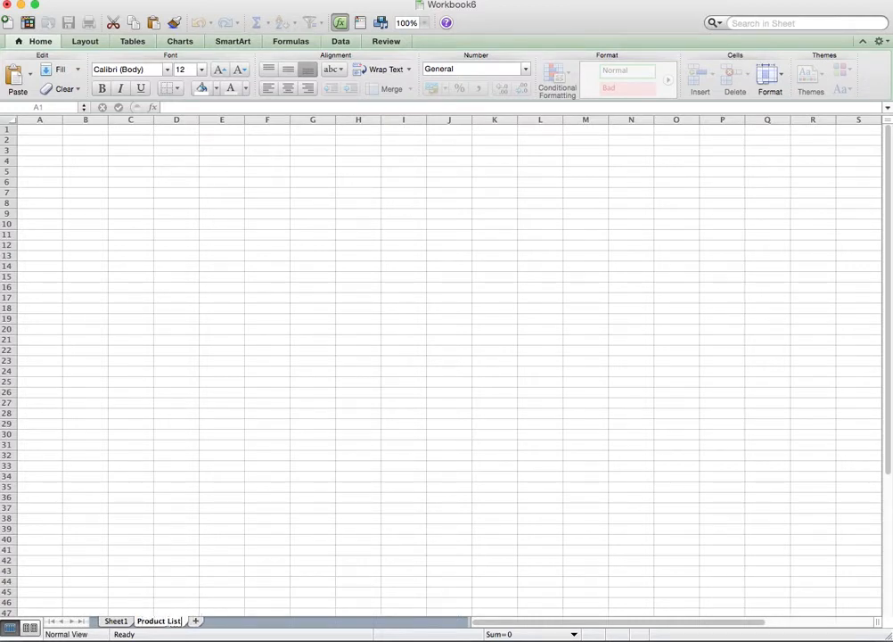
pyautogui.press('Escape')
pyautogui.press('Return')
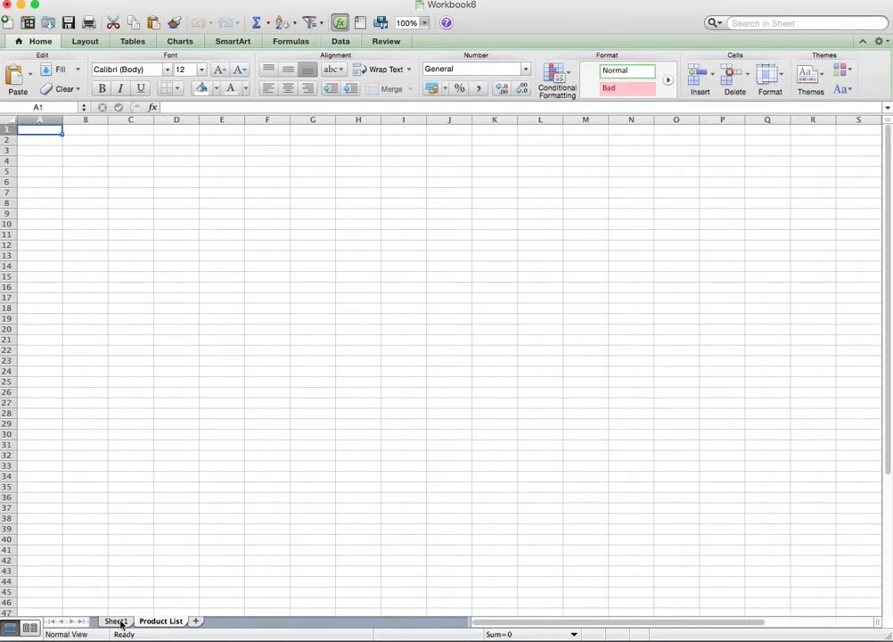
# - Paste the copied product and installation price table at cell B2 and widen column C slightly
pyautogui.click(76, 140)
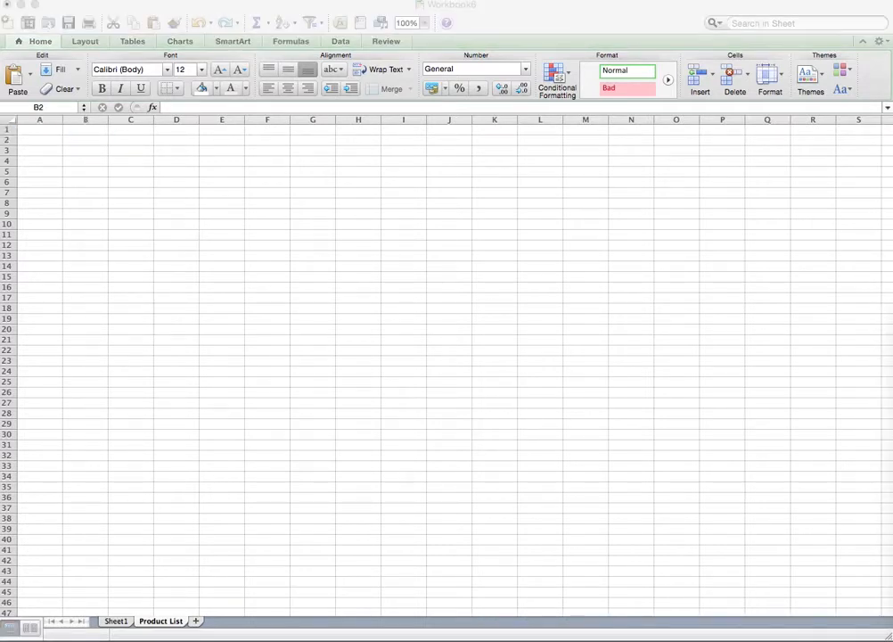
pyautogui.click(84, 150)
pyautogui.rightClick(85, 141)
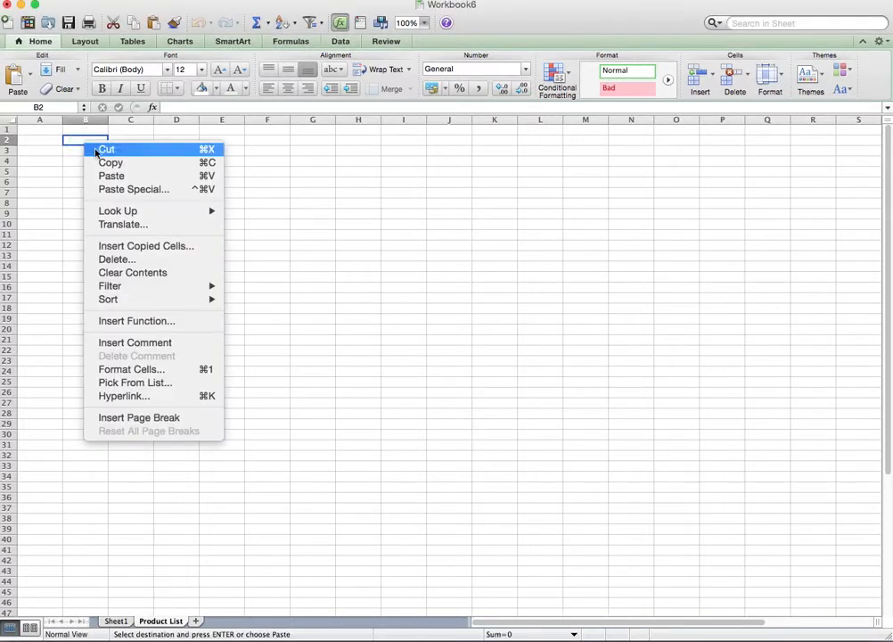
pyautogui.click(112, 176)
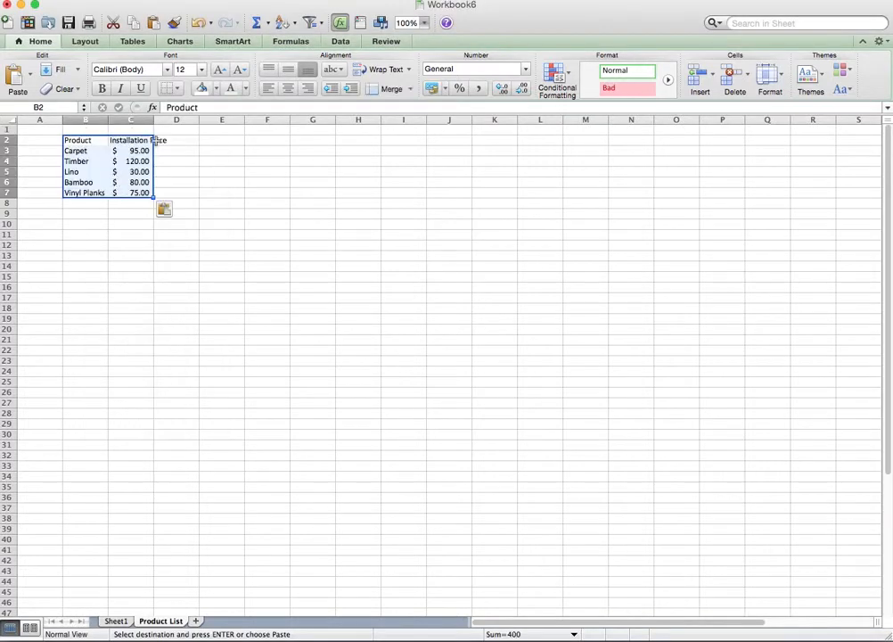
pyautogui.moveTo(154, 121); pyautogui.dragTo(163, 120)
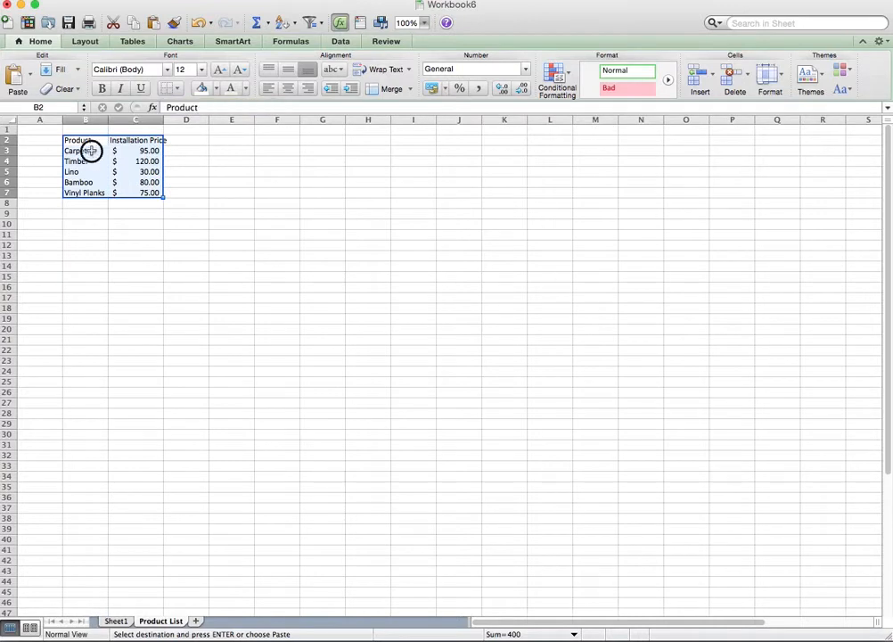
# - Name the product and price range B3:C7, without its header row, prodList
pyautogui.click(90, 152)
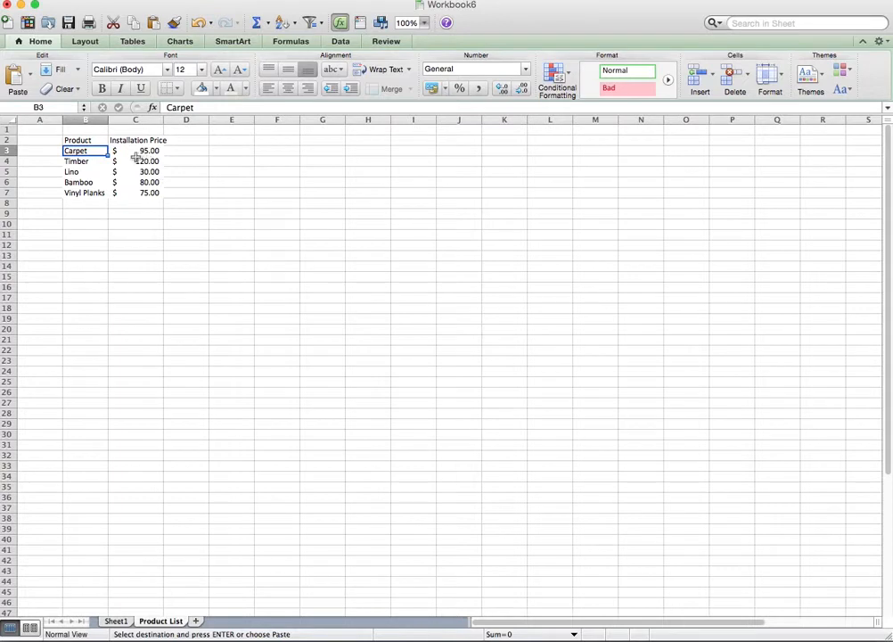
pyautogui.moveTo(85, 151); pyautogui.dragTo(149, 193)
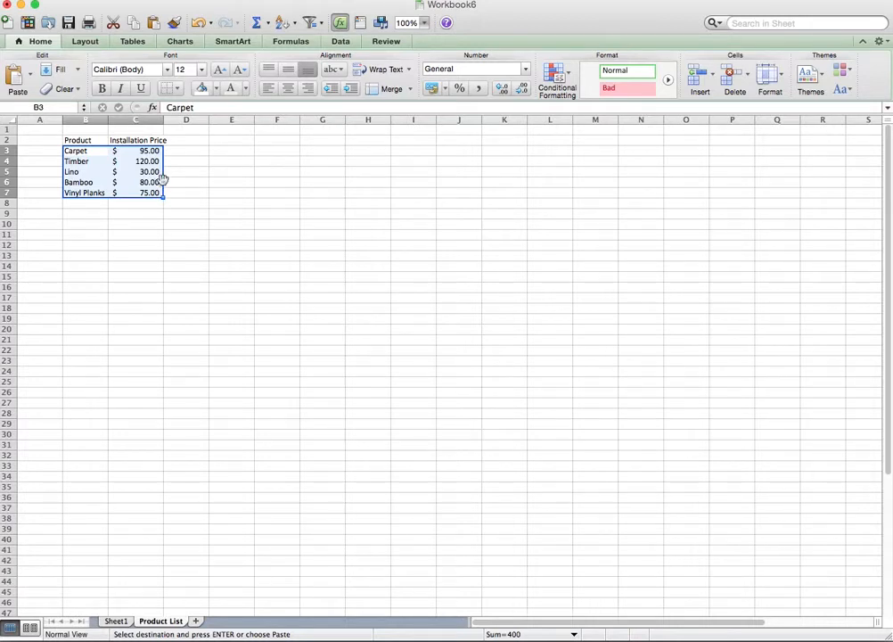
pyautogui.click(53, 108)
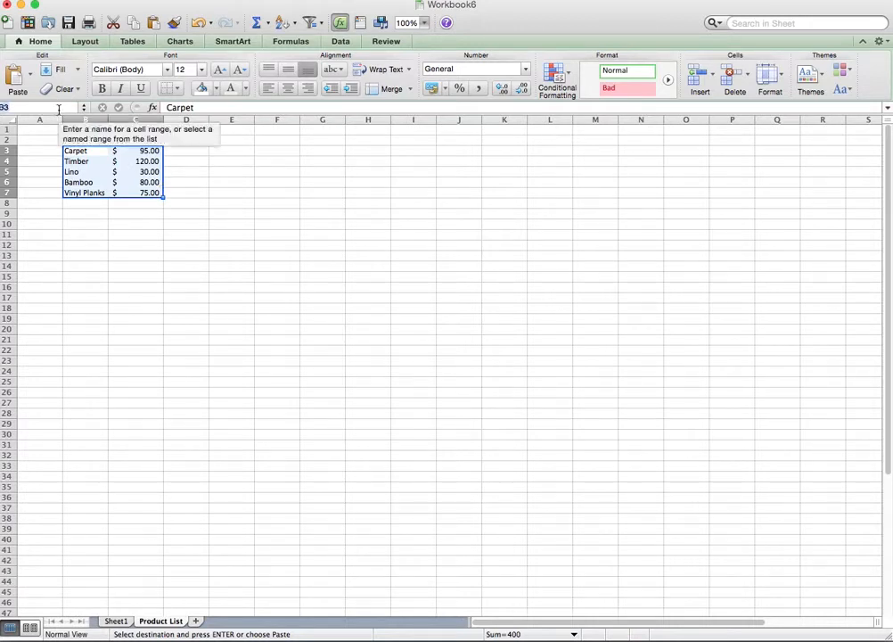
pyautogui.write('prodList')
pyautogui.press('Return')
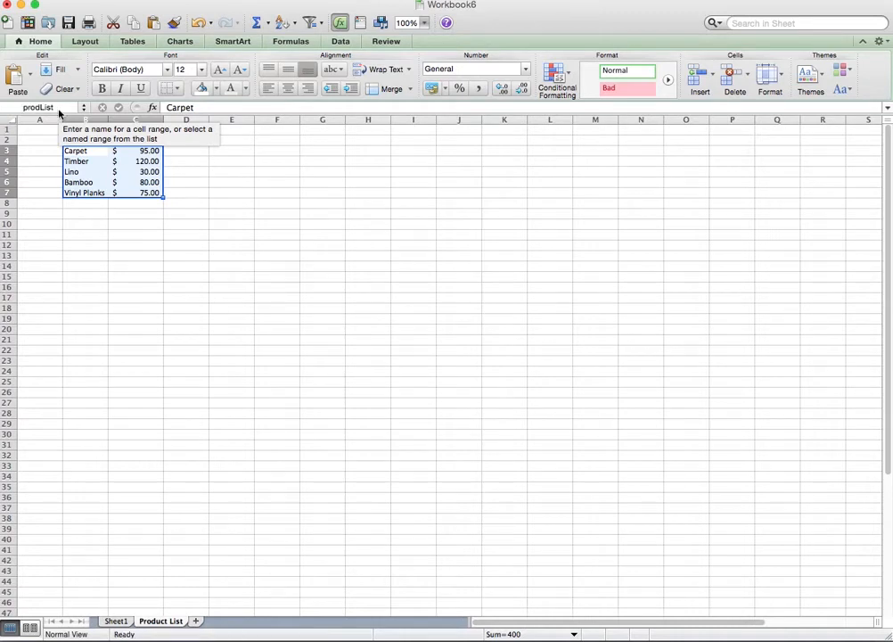
# - Compare the name shown for single cells in the price table with the name of the whole range B3:C7
pyautogui.click(114, 174)
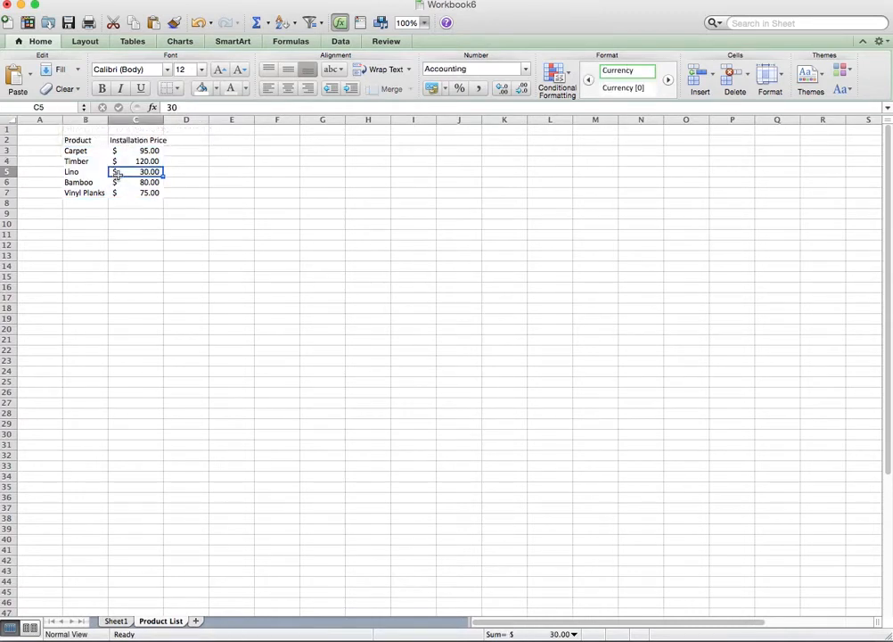
pyautogui.click(87, 154)
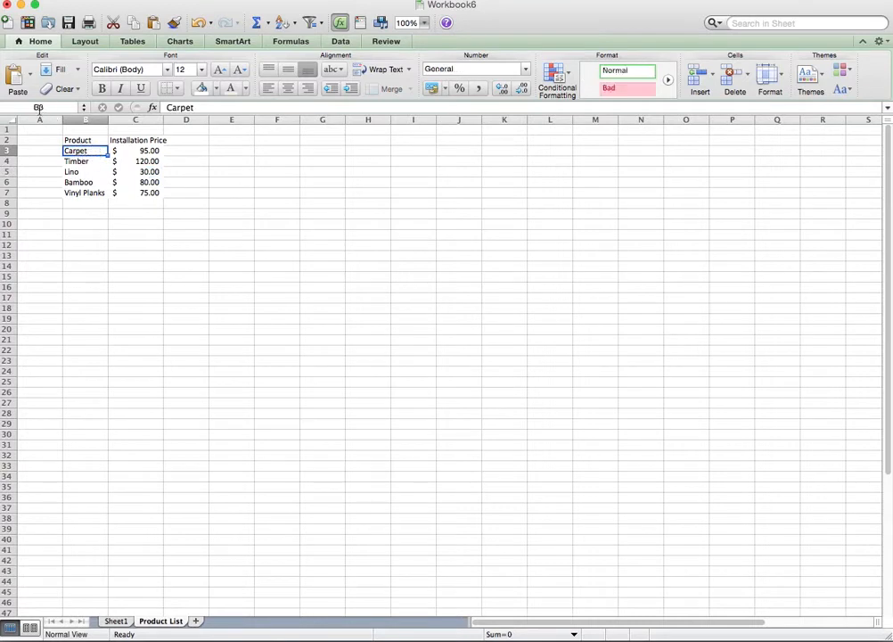
pyautogui.click(43, 107)
pyautogui.click(125, 173)
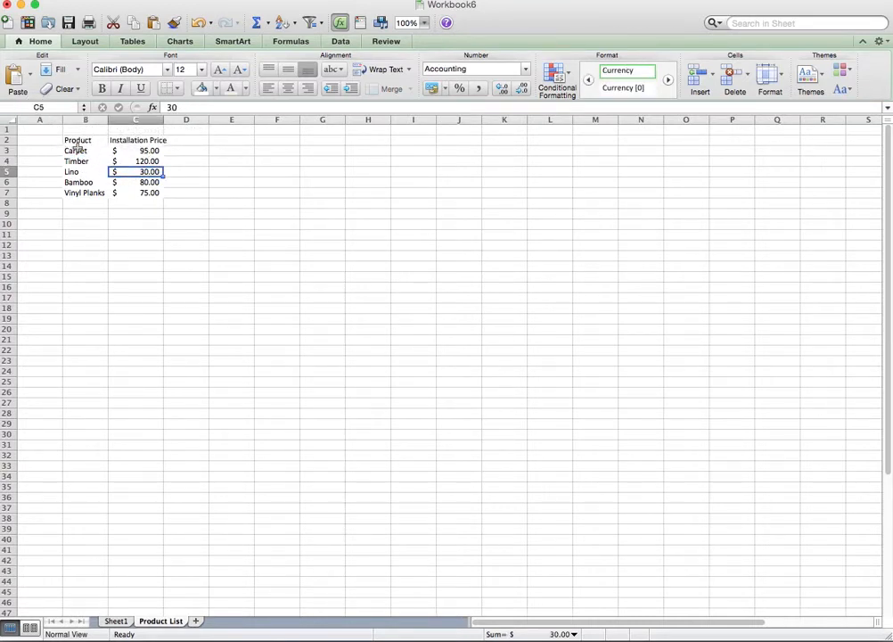
pyautogui.click(93, 149)
pyautogui.moveTo(92, 150); pyautogui.dragTo(140, 192)
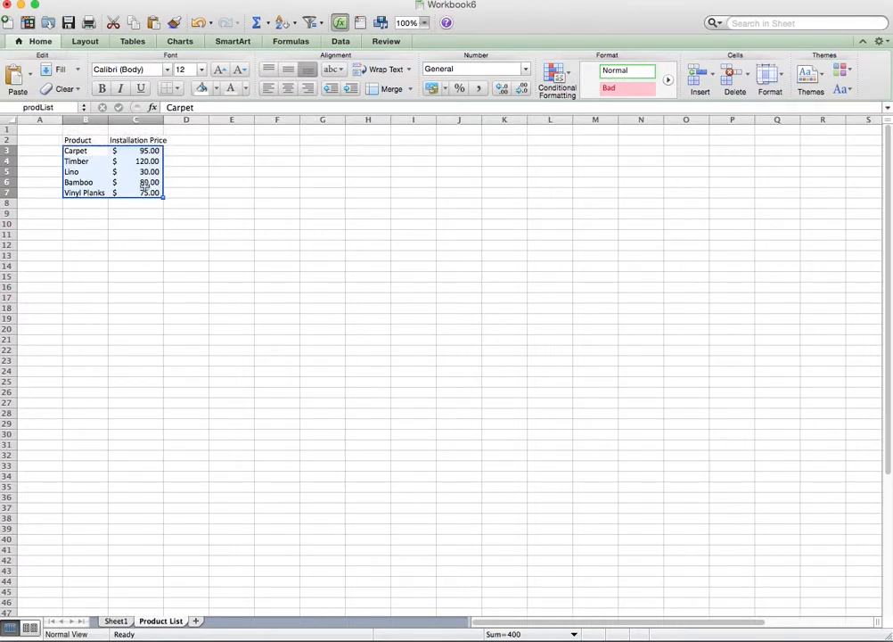
# - Insert an empty row above the Bamboo row in the product table
pyautogui.click(5, 182)
pyautogui.rightClick(4, 183)
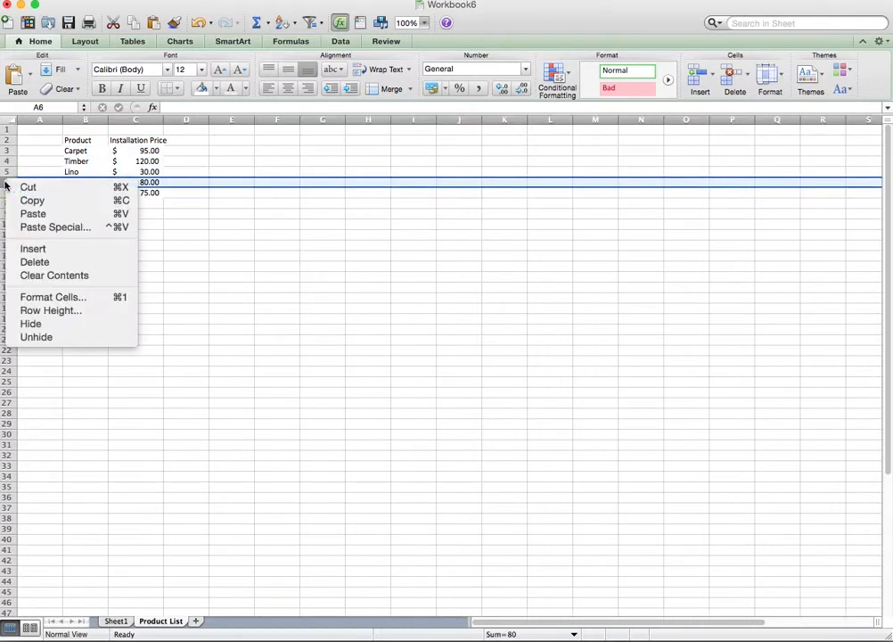
pyautogui.click(39, 249)
# - Fill the empty row 6 with the product Lino Plus and an installation price of 35
pyautogui.click(80, 182)
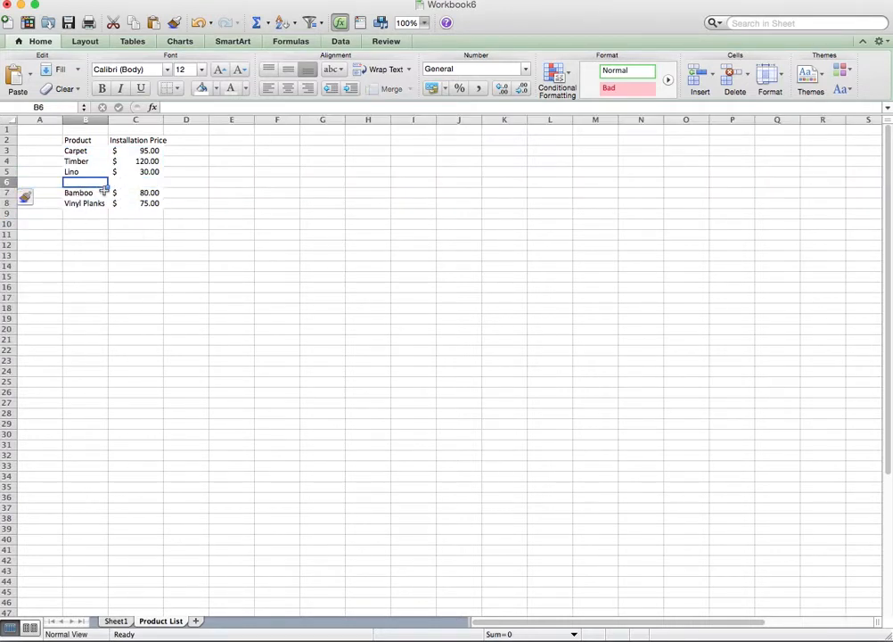
pyautogui.moveTo(82, 161); pyautogui.dragTo(149, 204)
pyautogui.click(83, 184)
pyautogui.write('Lino')
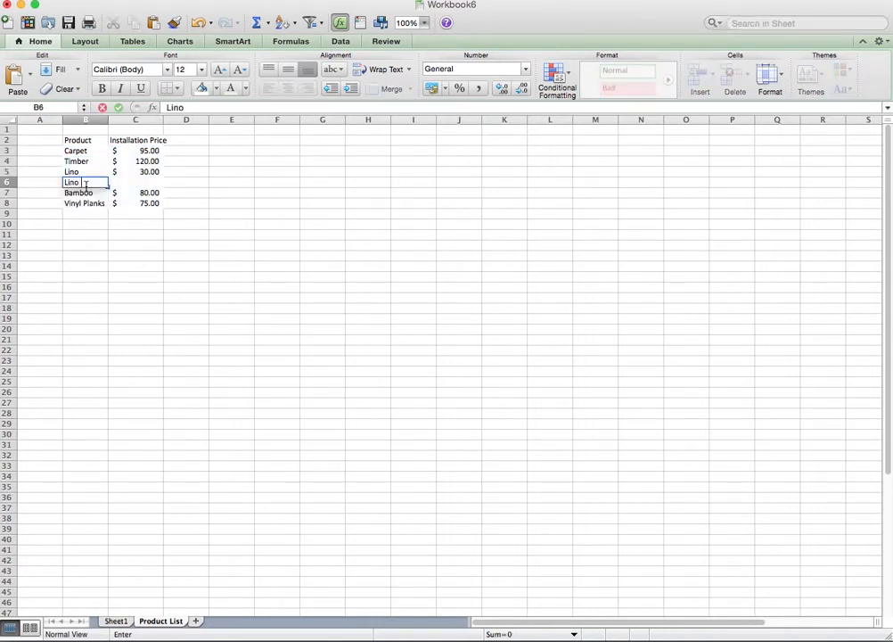
pyautogui.write(' Plus')
pyautogui.press('Tab')
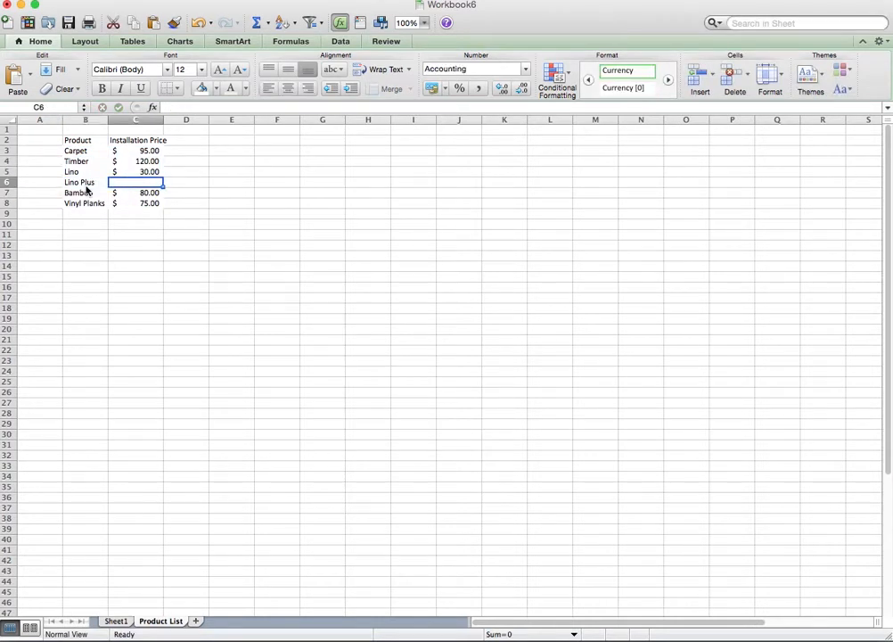
pyautogui.write('35')
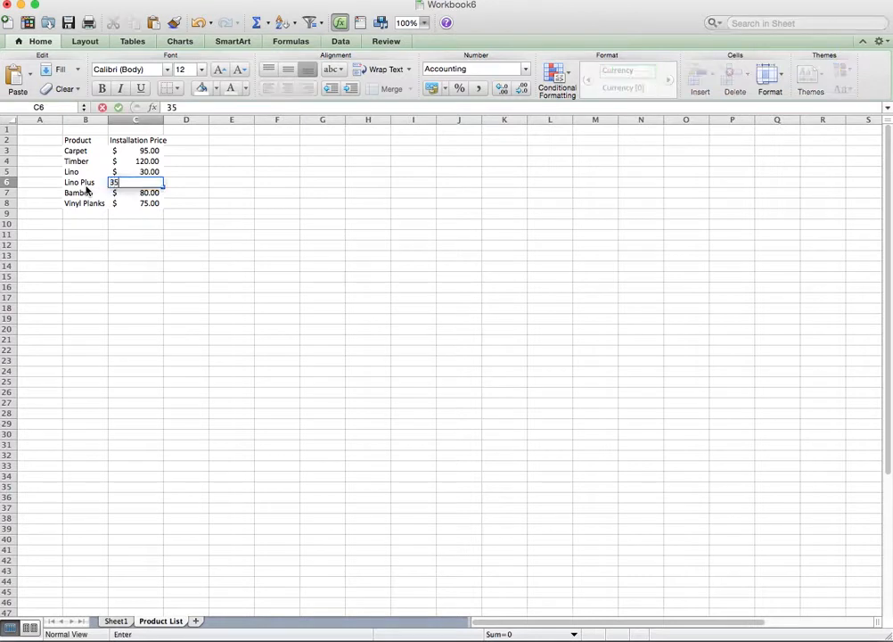
pyautogui.click(86, 191)
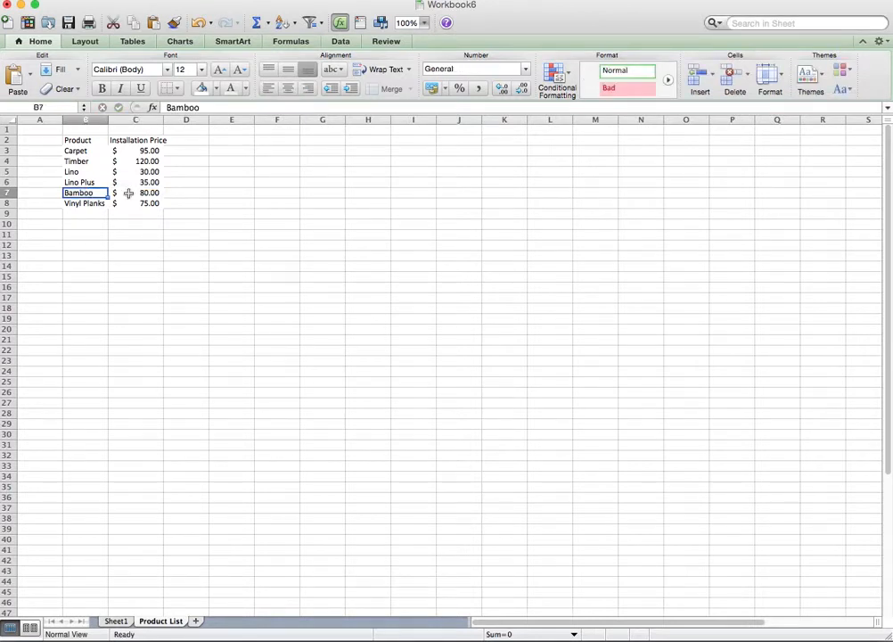
# - On Sheet1, enter the column headings Where, Product and Quantity (m2) in cells B4 to D4
pyautogui.click(117, 621)
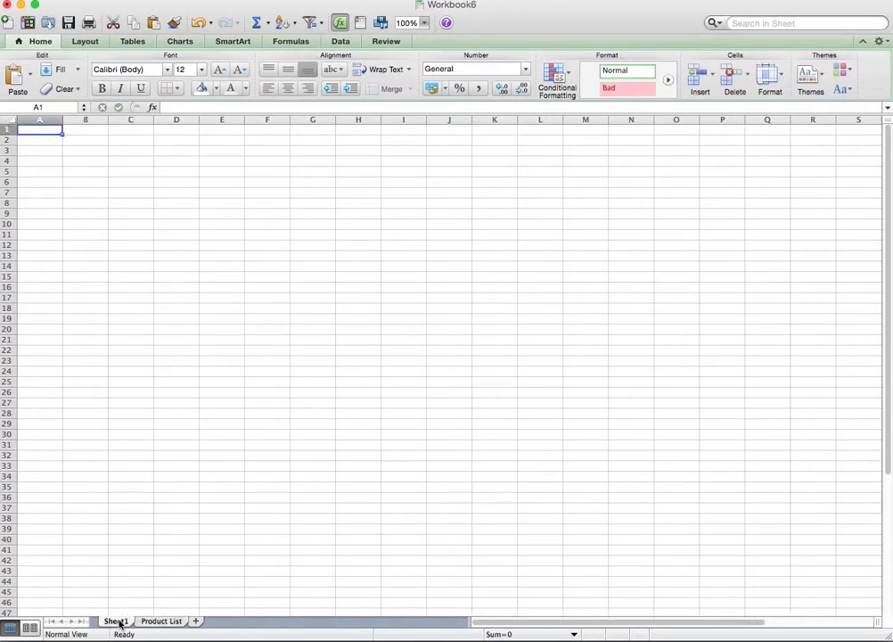
pyautogui.click(79, 164)
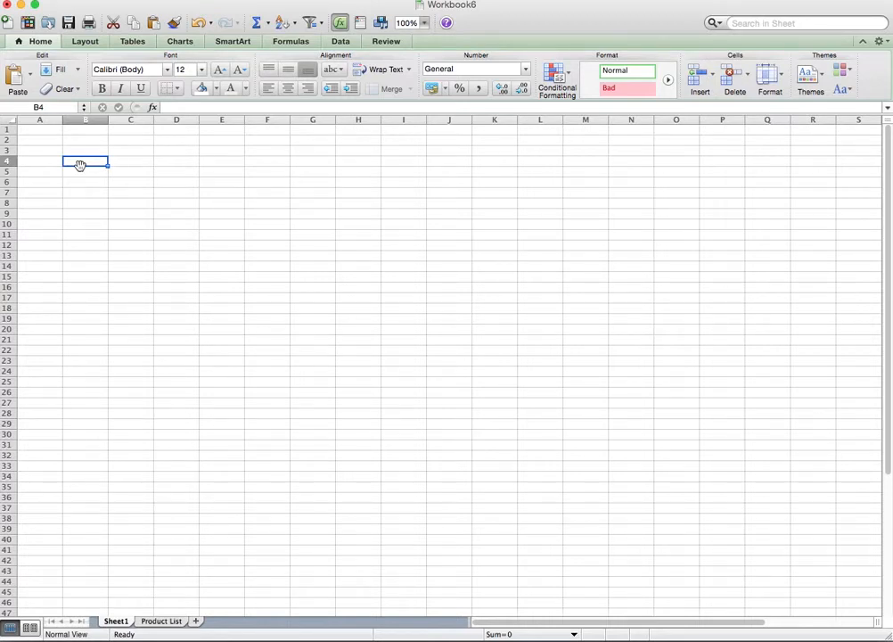
pyautogui.write('Where')
pyautogui.press('Tab')
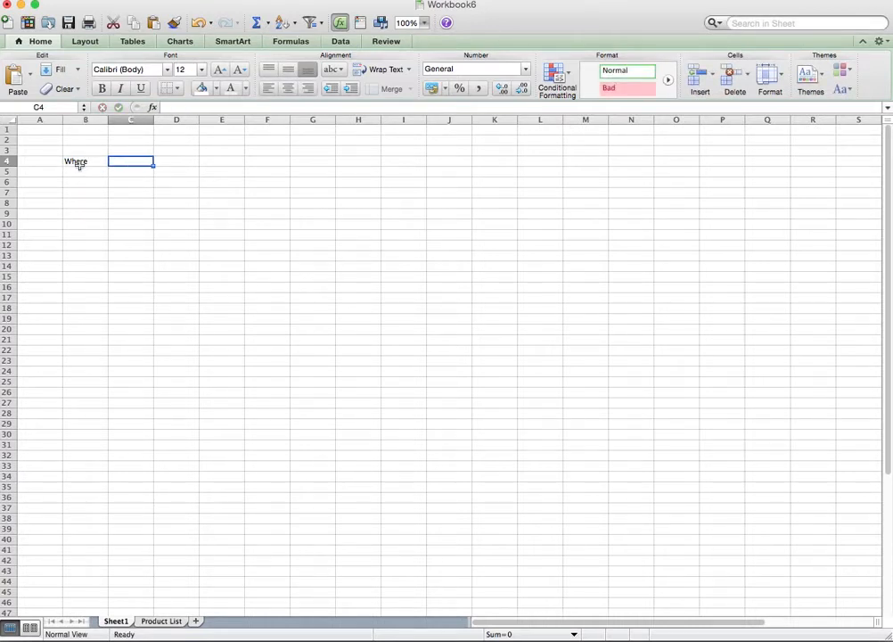
pyautogui.write('Product')
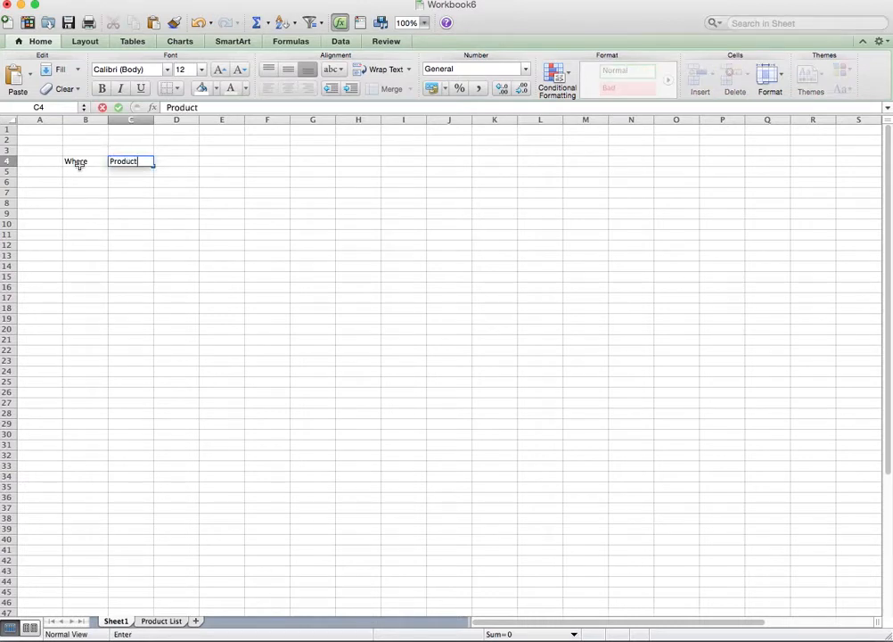
pyautogui.press('Tab')
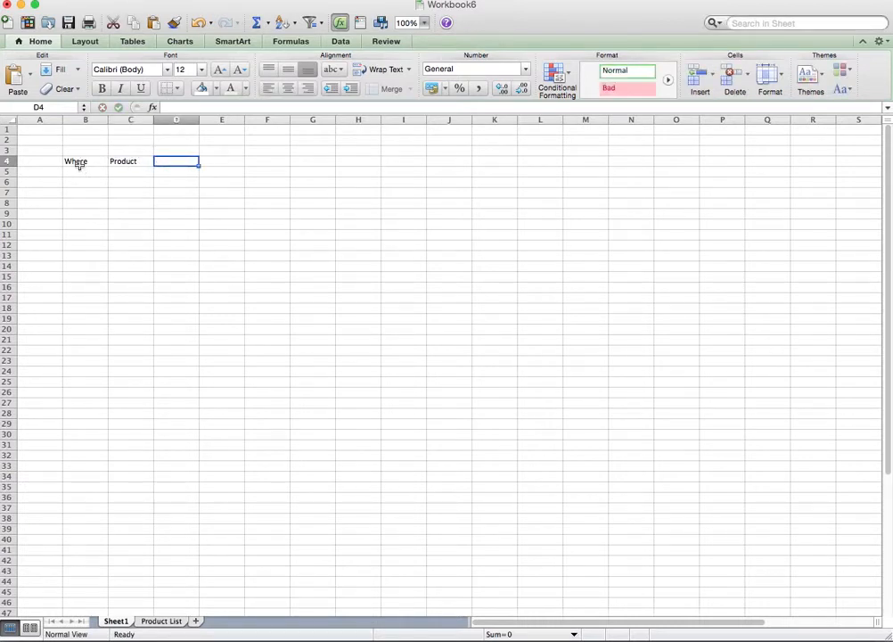
pyautogui.write('Quanti')
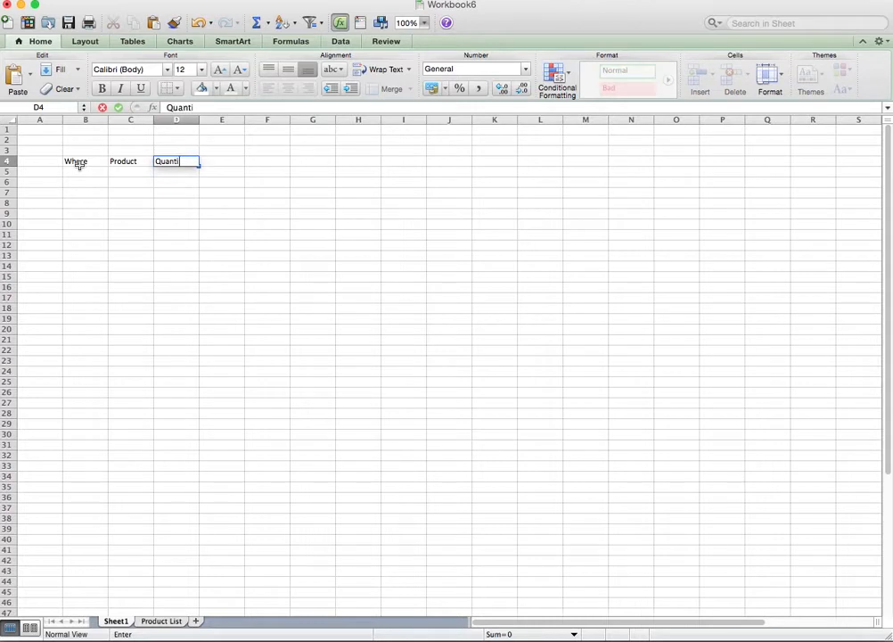
pyautogui.write('ty (m2')
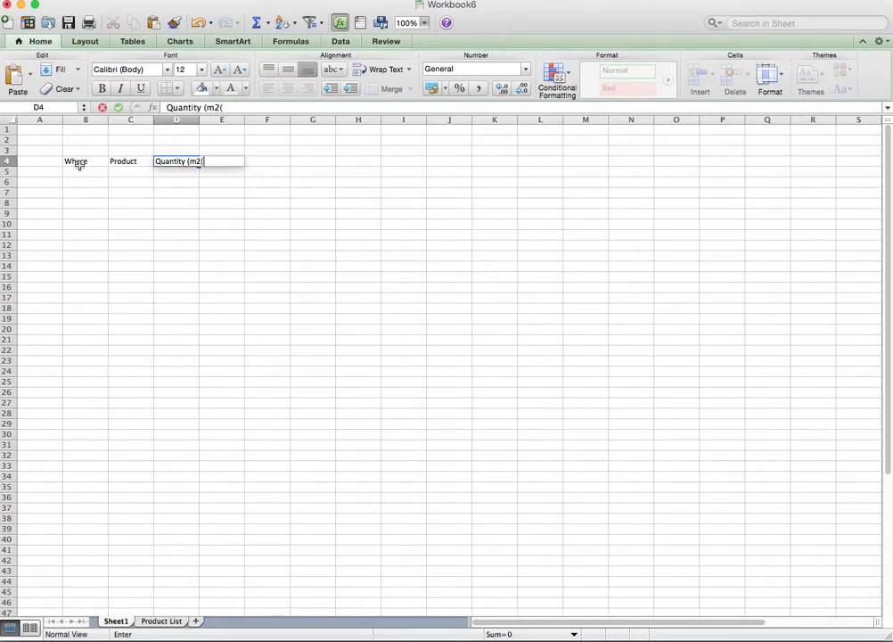
pyautogui.write(')')
pyautogui.press('Tab')
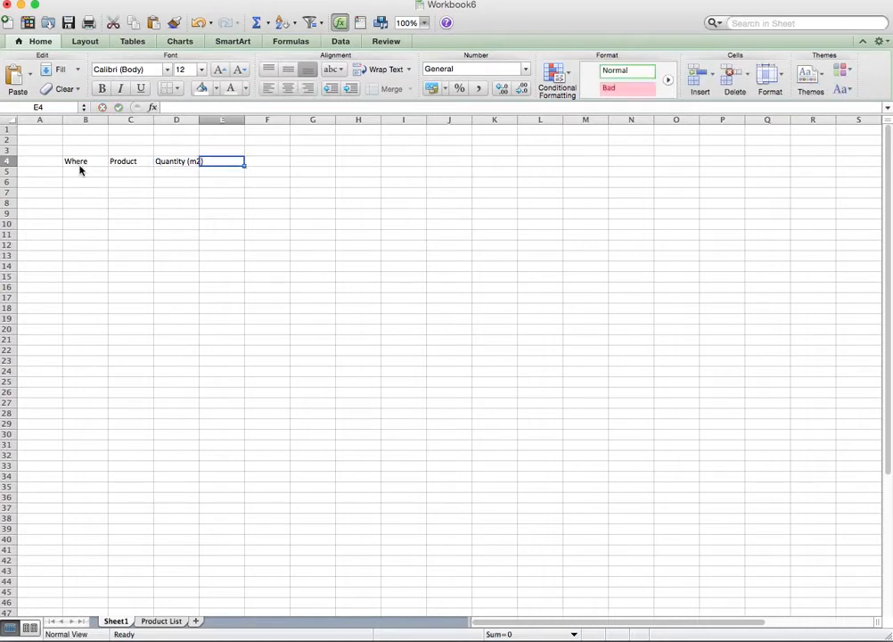
# - Enter the headings Price, GST and Total in cells E4 to G4, and widen column D to fit its heading
pyautogui.write('Price')
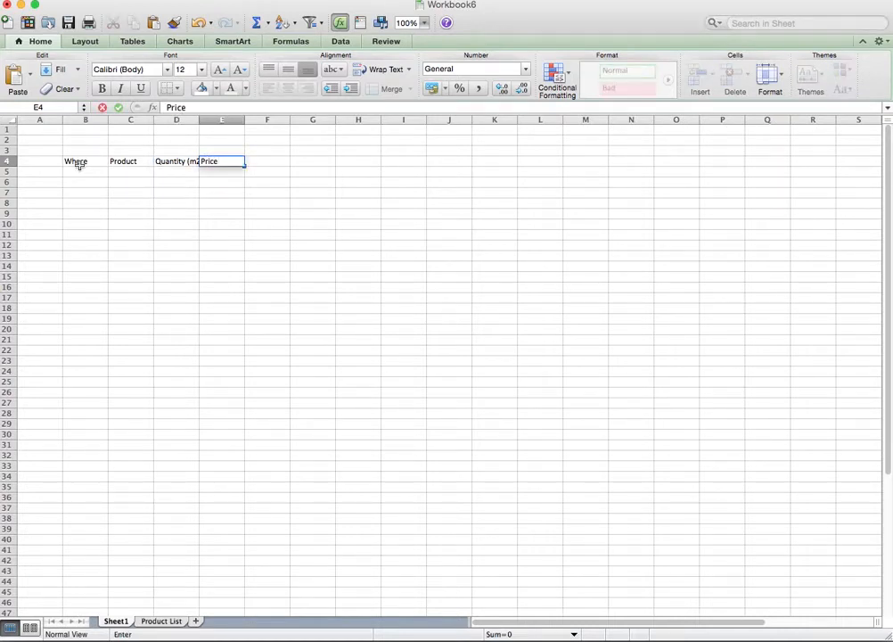
pyautogui.press('Tab')
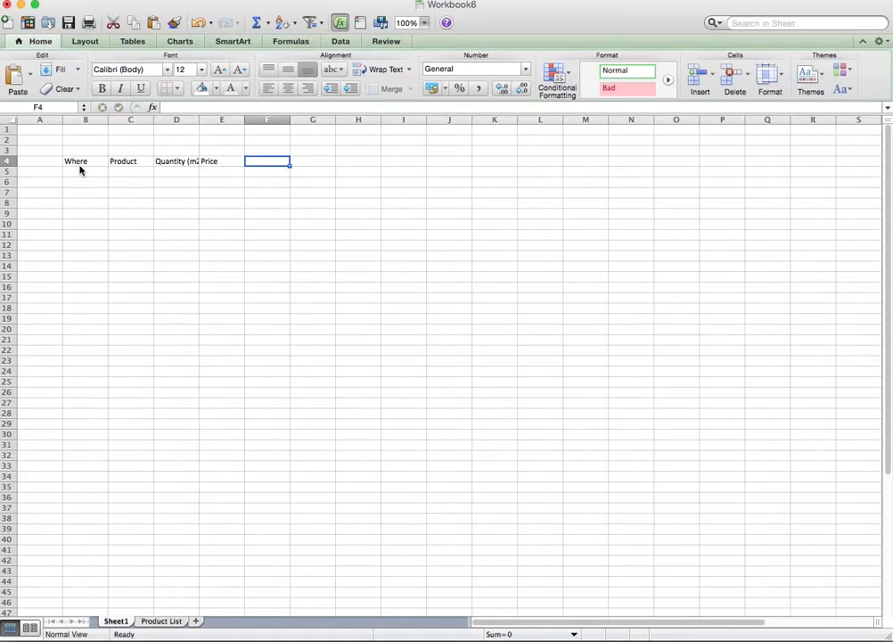
pyautogui.write('GST')
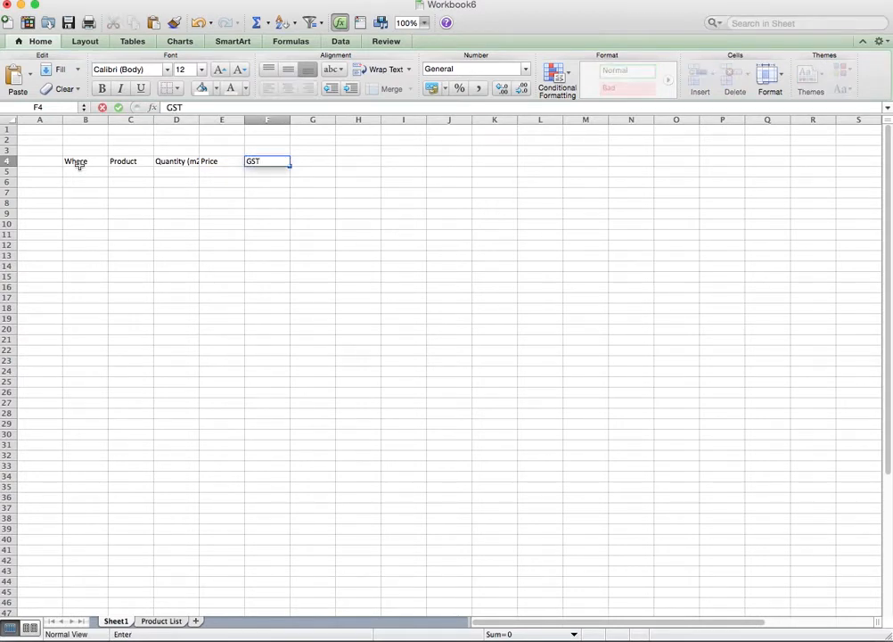
pyautogui.press('Tab')
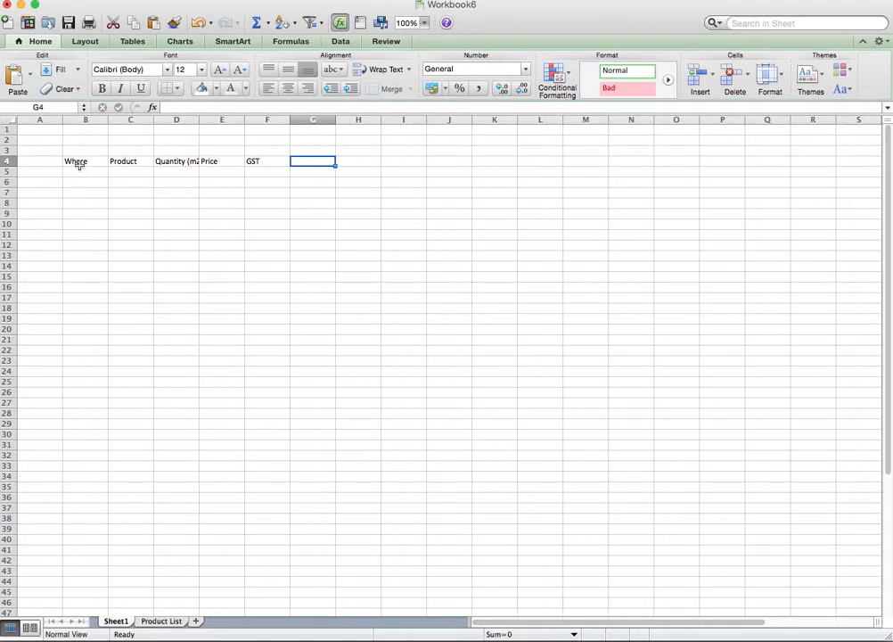
pyautogui.write('Total')
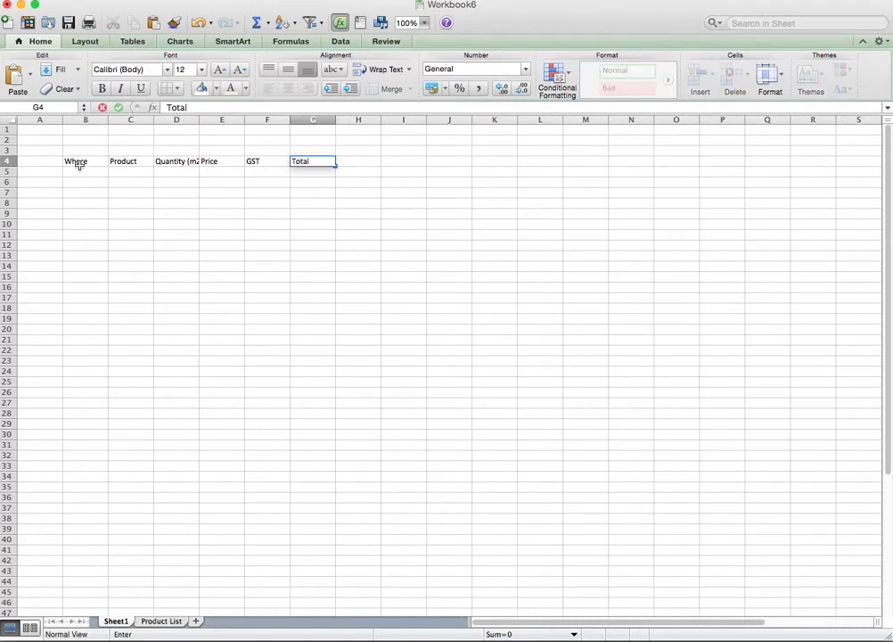
pyautogui.press('Return')
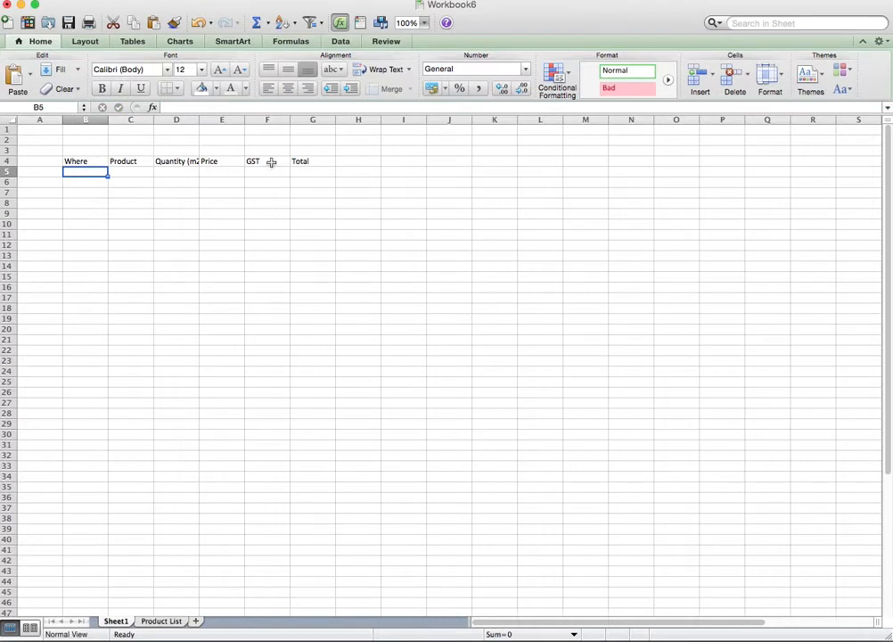
pyautogui.moveTo(199, 120); pyautogui.dragTo(213, 119)
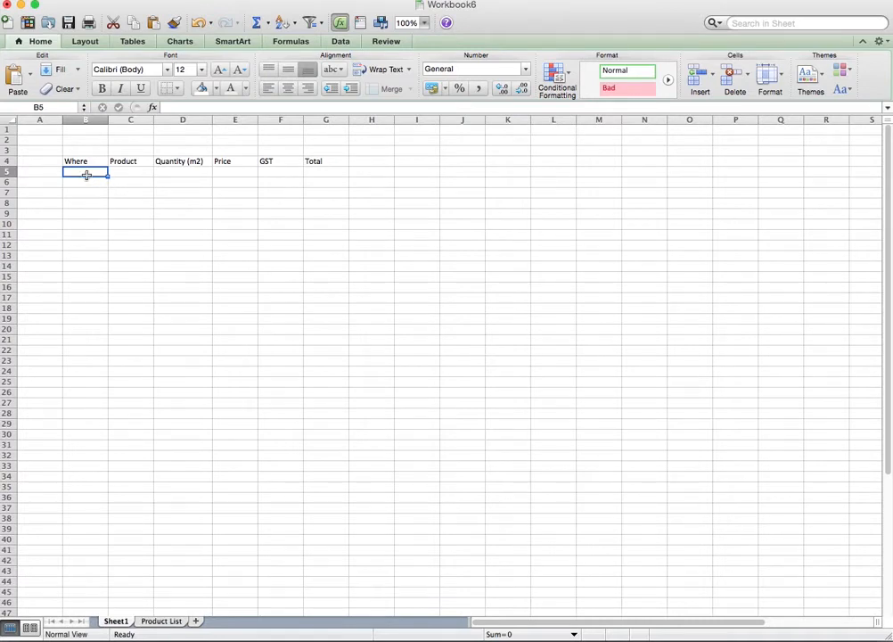
# - Fill row 5 of the quote table with Living, Carpet, a quantity of 25 and a price of 90
pyautogui.click(87, 176)
pyautogui.write('Livi')
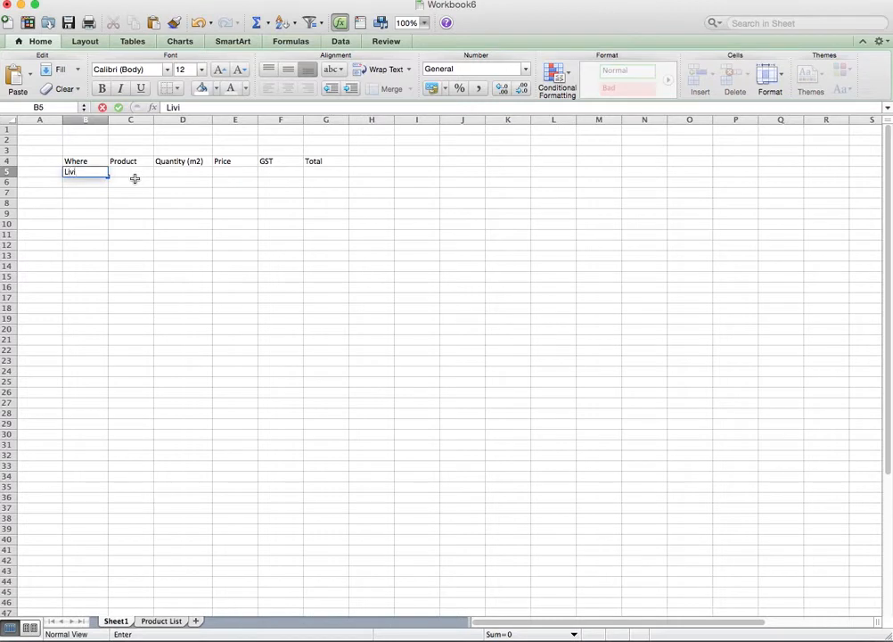
pyautogui.write('ng')
pyautogui.press('Tab')
pyautogui.write('C')
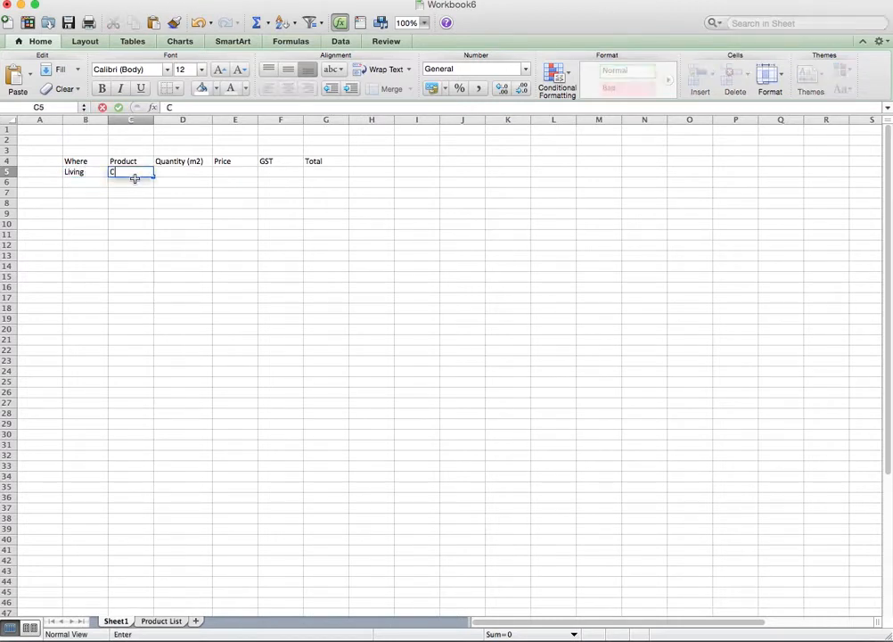
pyautogui.write('arpet')
pyautogui.press('Tab')
pyautogui.write('25')
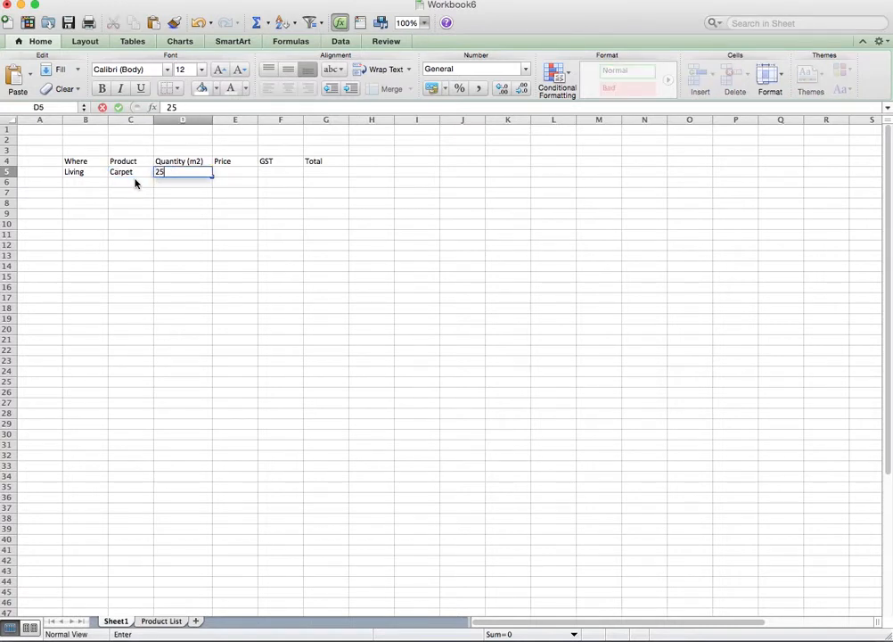
pyautogui.press('Tab')
pyautogui.write('90')
pyautogui.press('Tab')
# - Calculate the GST in cell F5 with the formula =E5*0.1
pyautogui.write('=')
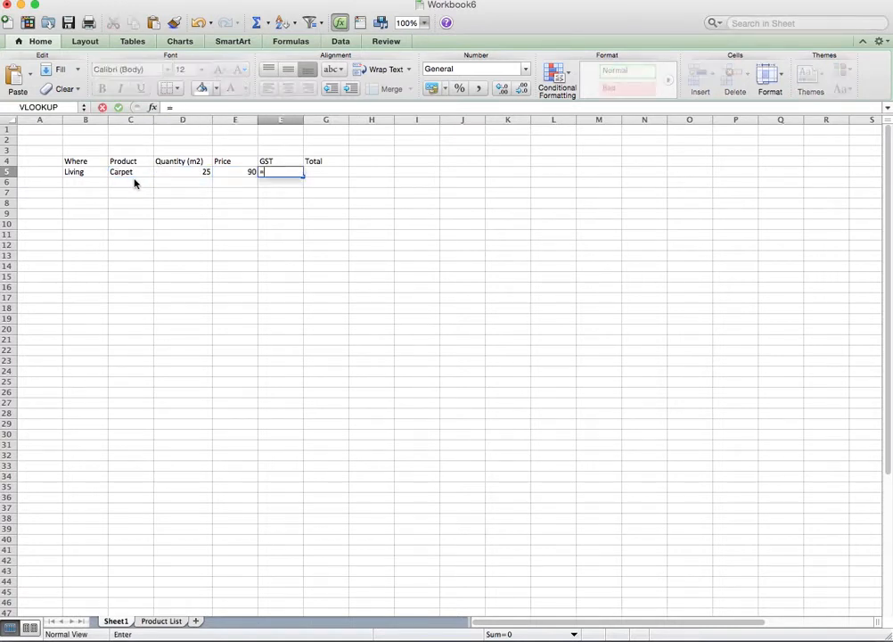
pyautogui.click(205, 176)
pyautogui.click(233, 175)
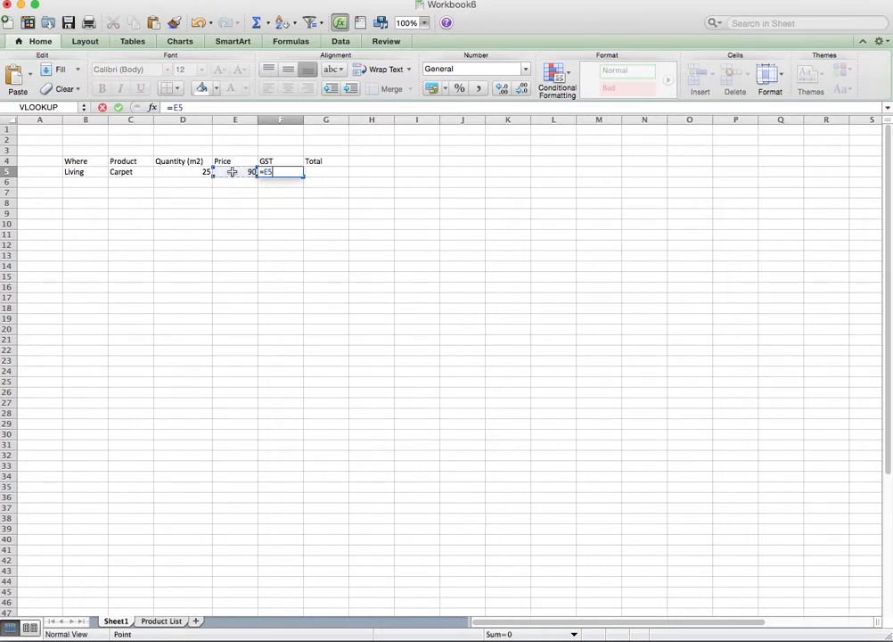
pyautogui.write('*')
pyautogui.write('0.1')
pyautogui.press('Return')
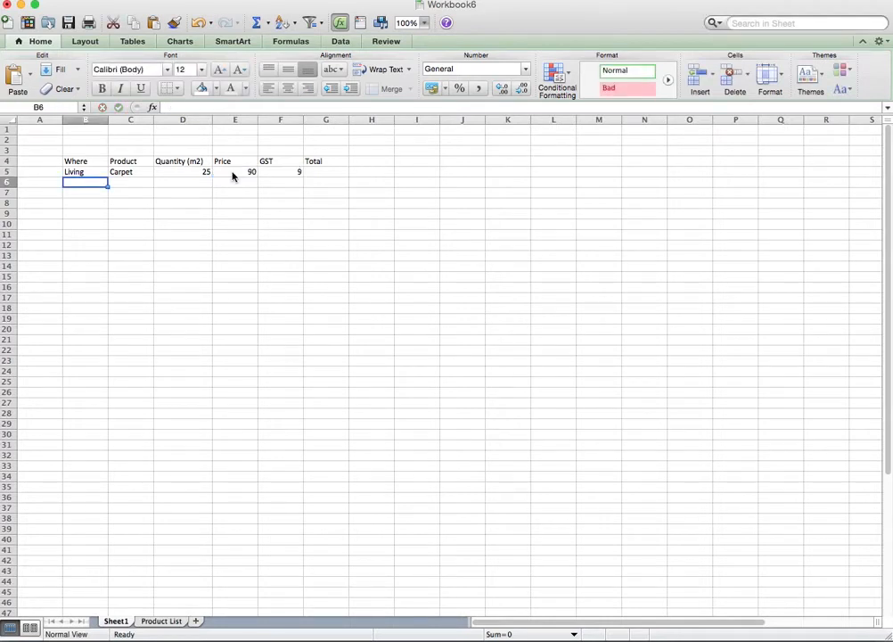
# - Enter Reference in B2, GST in C2 and a rate of 10% in D2, formatted as a percentage
pyautogui.press('Up')
pyautogui.press('Right')
pyautogui.press('Right')
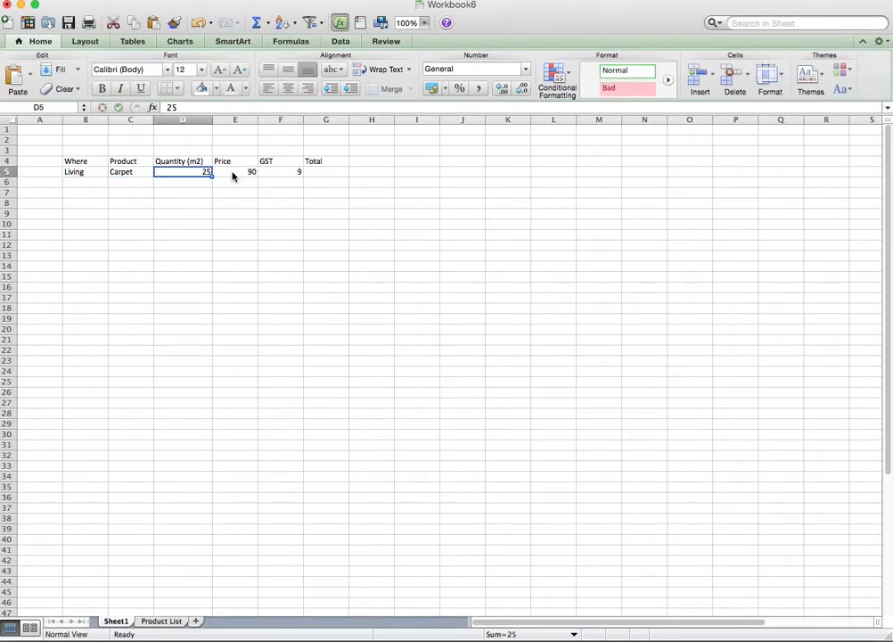
pyautogui.press('Left')
pyautogui.press('Left')
pyautogui.press('Up')
pyautogui.press('Up')
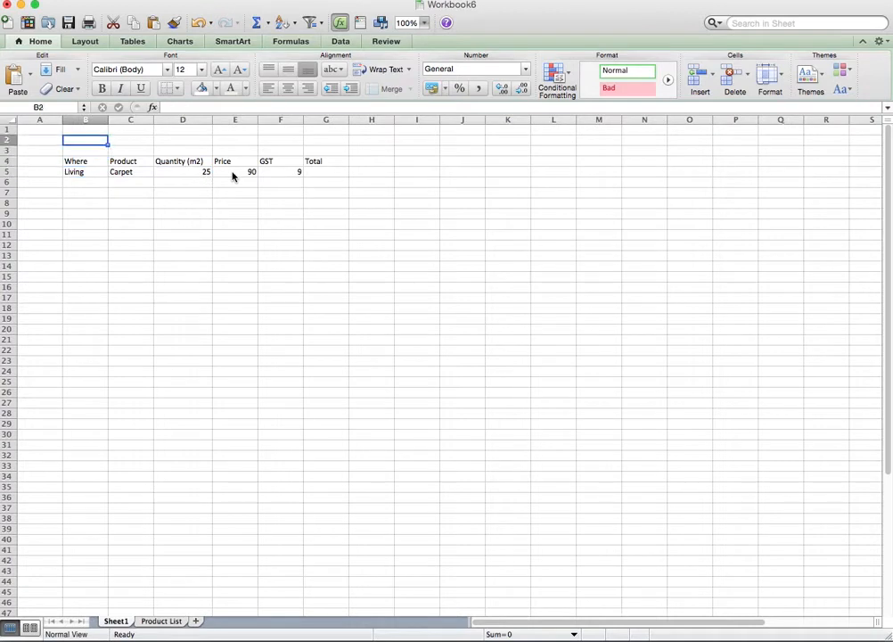
pyautogui.write('Refere')
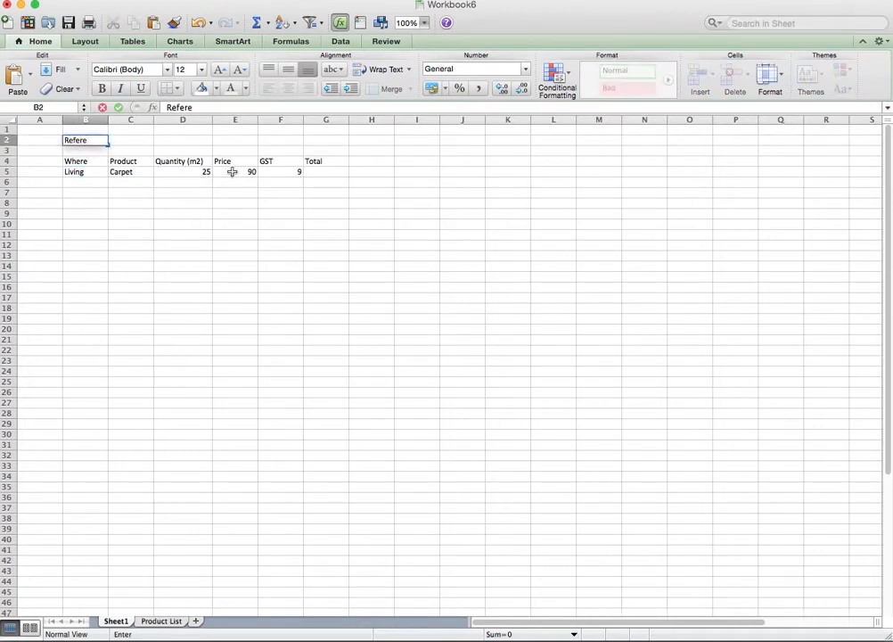
pyautogui.write('nce')
pyautogui.press('Tab')
pyautogui.write('GST')
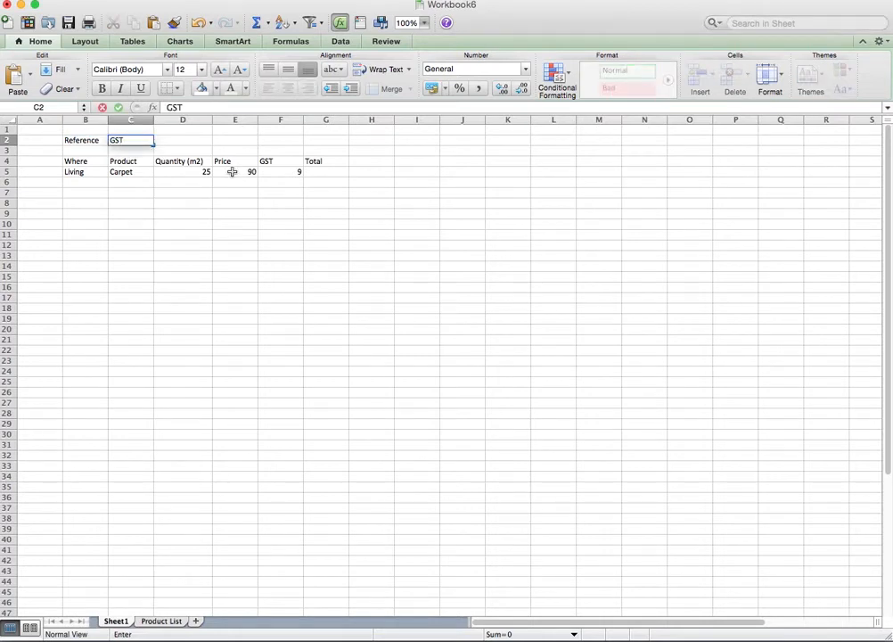
pyautogui.press('Tab')
pyautogui.write('.10')
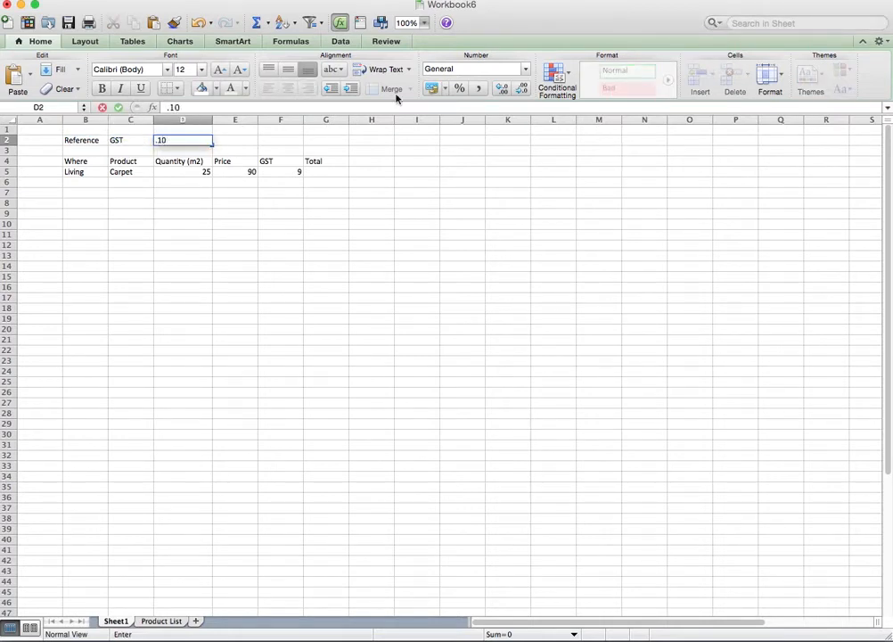
pyautogui.click(459, 88)
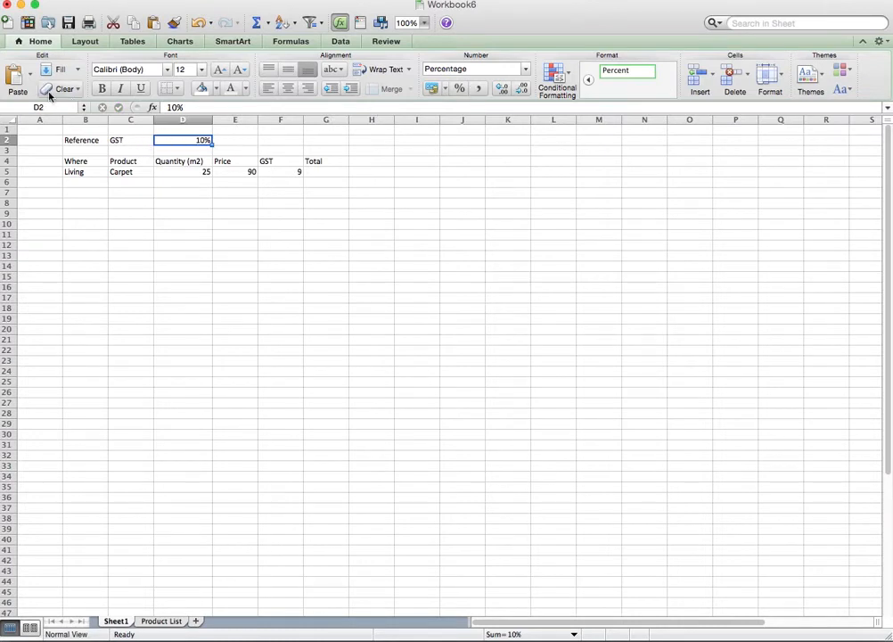
# - Give the GST rate cell D2 the name gst
pyautogui.click(47, 106)
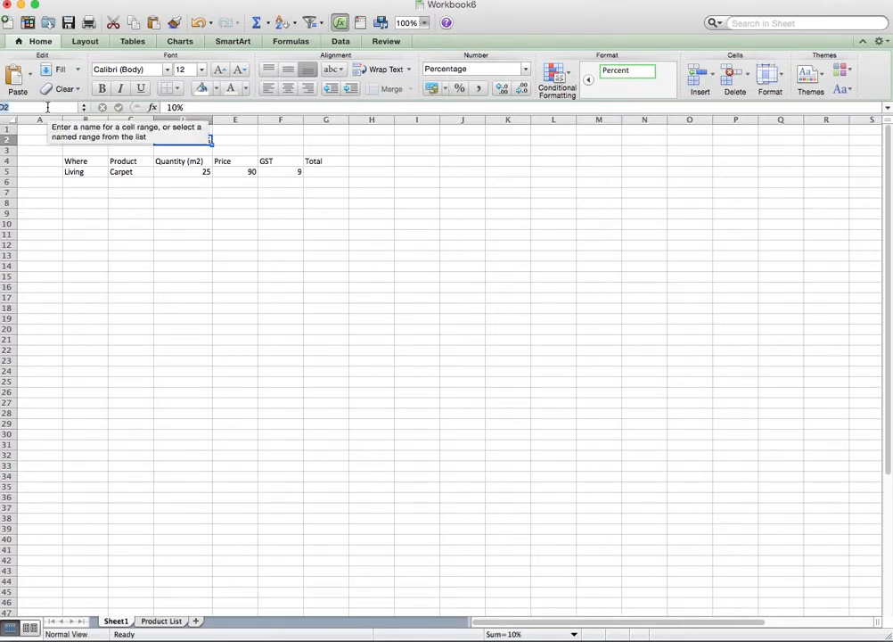
pyautogui.write('gst')
pyautogui.press('Return')
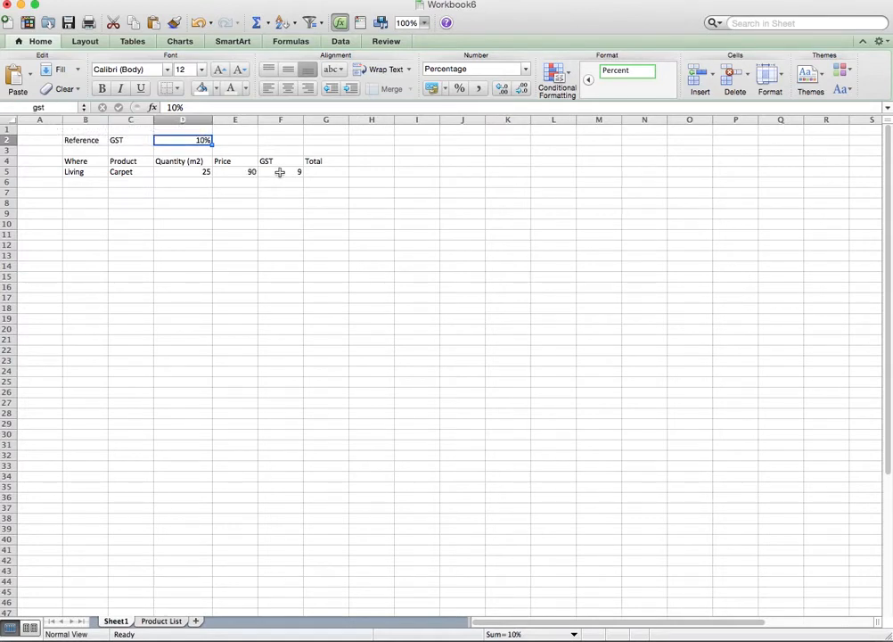
# - Replace the fixed rate in the F5 formula with the named cell so it reads =E5*gst
pyautogui.click(294, 175)
pyautogui.click(212, 108)
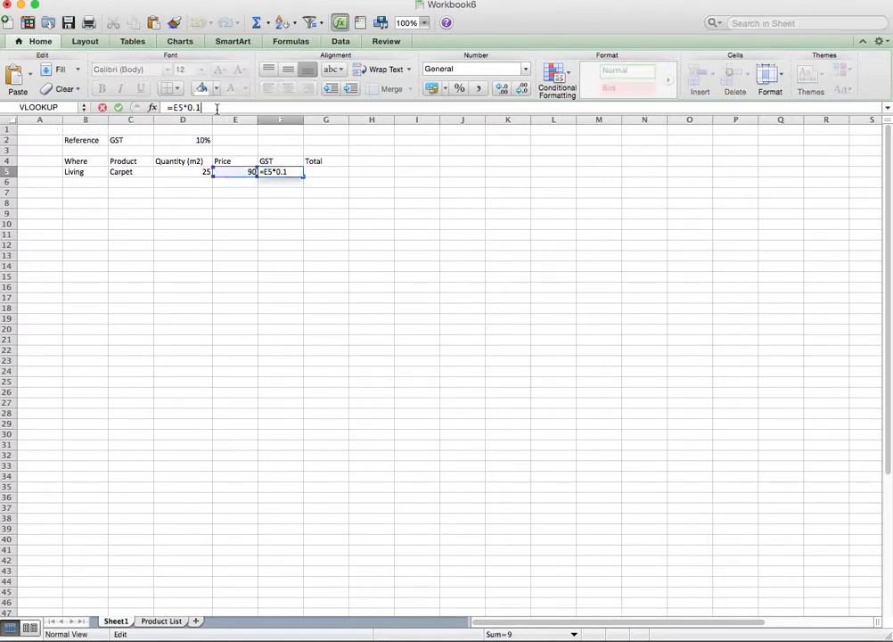
pyautogui.press('BackSpace')
pyautogui.write('gst')
pyautogui.press('Return')
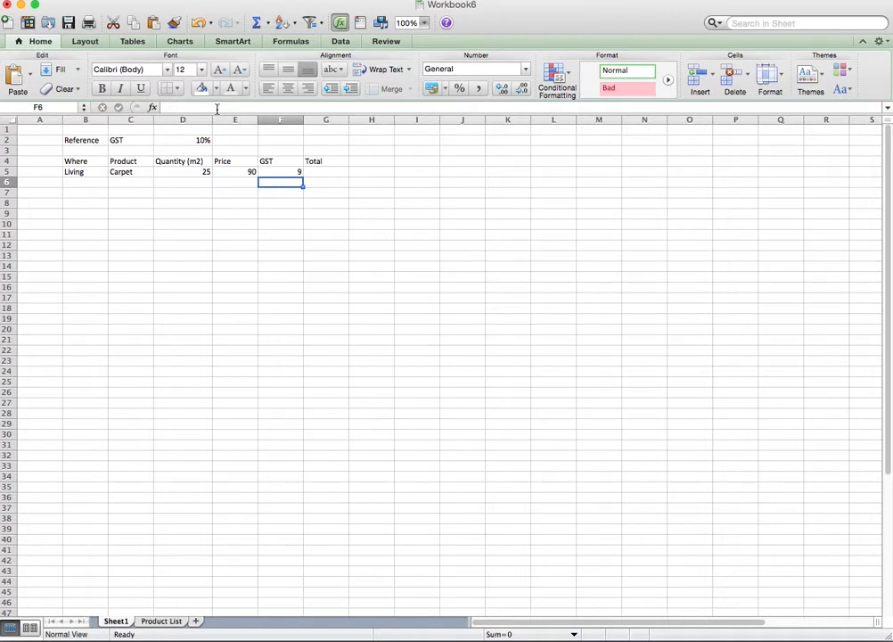
# - Try a GST rate of 12% in D2, undo it, and check the GST formula in F5
pyautogui.click(199, 139)
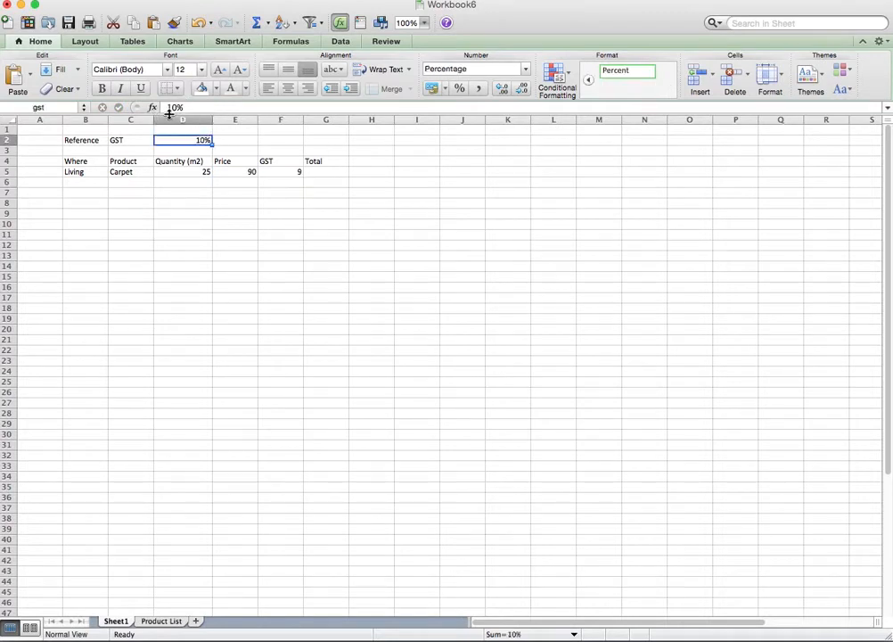
pyautogui.write('12')
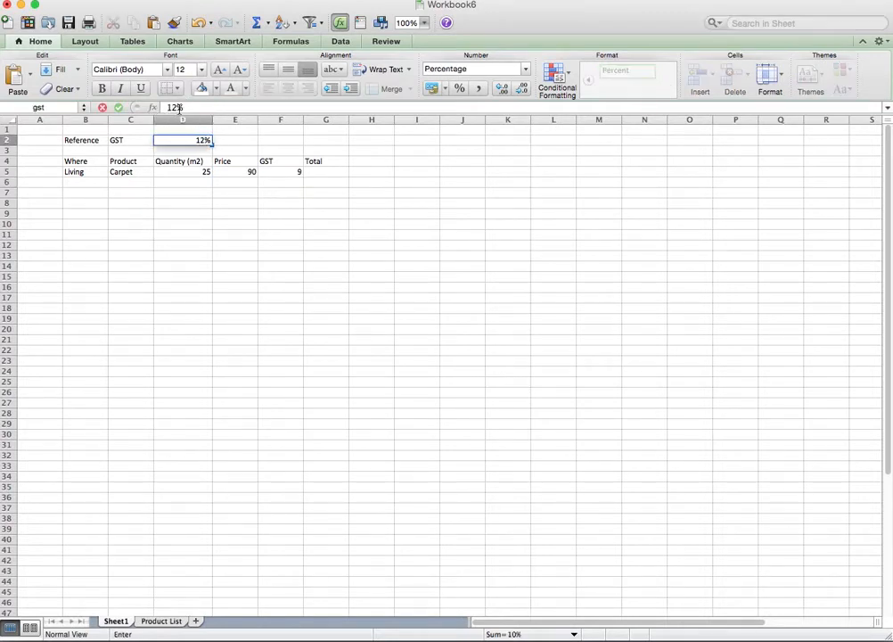
pyautogui.press('Return')
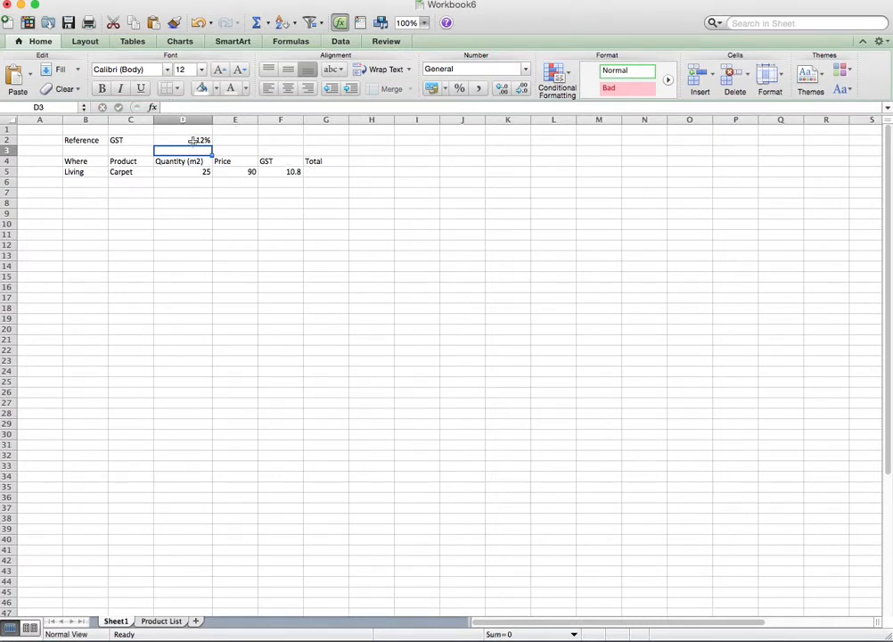
pyautogui.press('super+z')
pyautogui.click(290, 173)
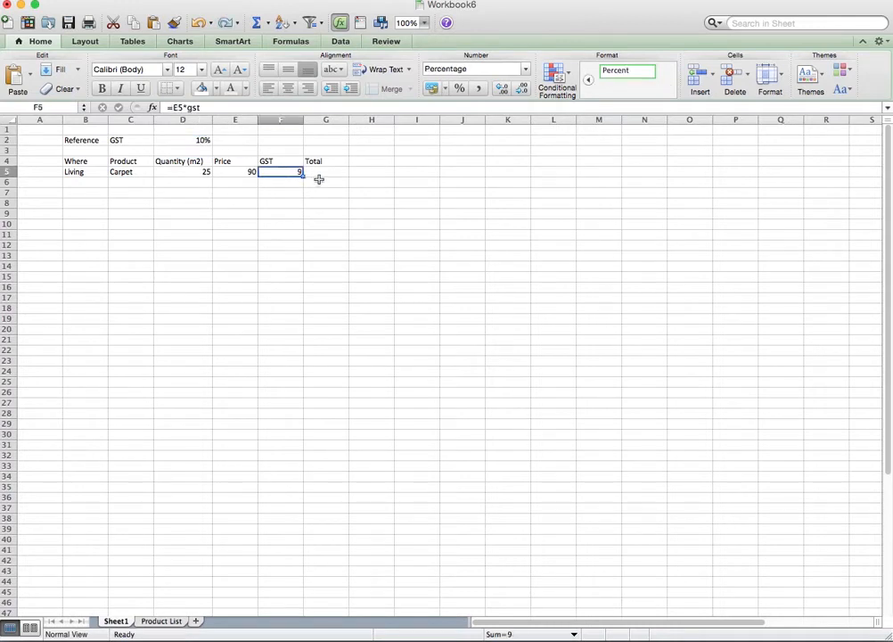
# - Calculate the total in G5 with =E5+F5 and apply the currency accounting format to cells E5 to G5
pyautogui.click(323, 173)
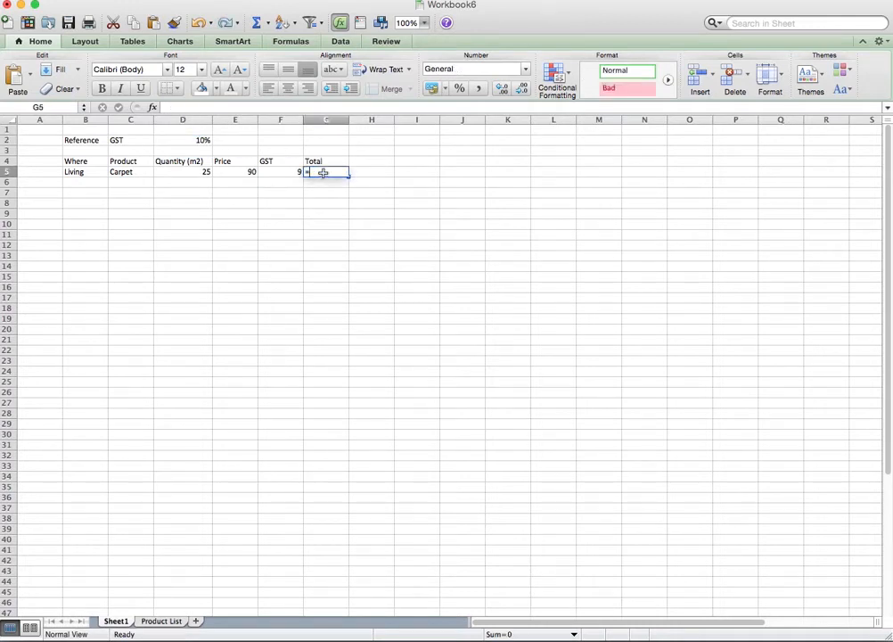
pyautogui.write('=')
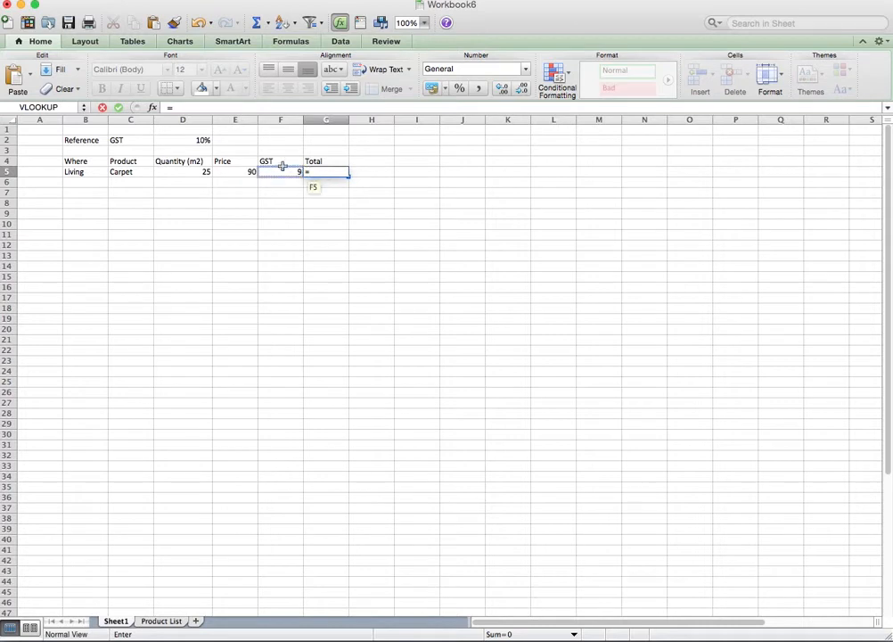
pyautogui.click(245, 173)
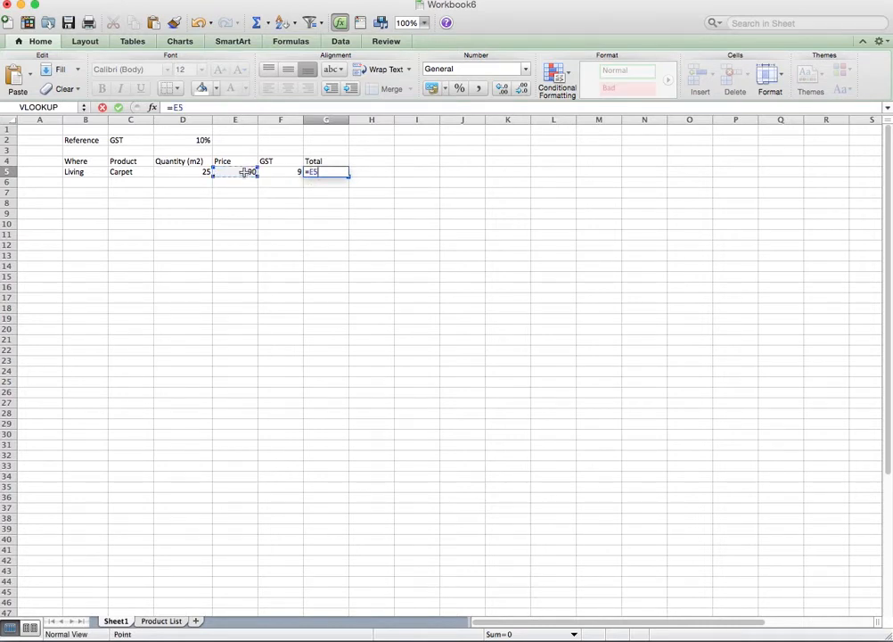
pyautogui.write('+')
pyautogui.click(286, 172)
pyautogui.press('Return')
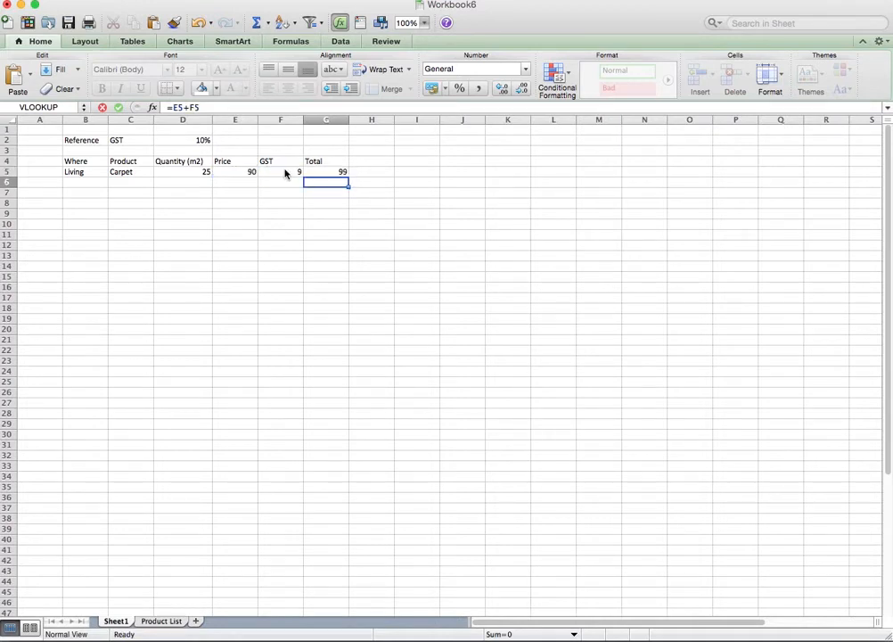
pyautogui.moveTo(340, 172); pyautogui.dragTo(234, 173)
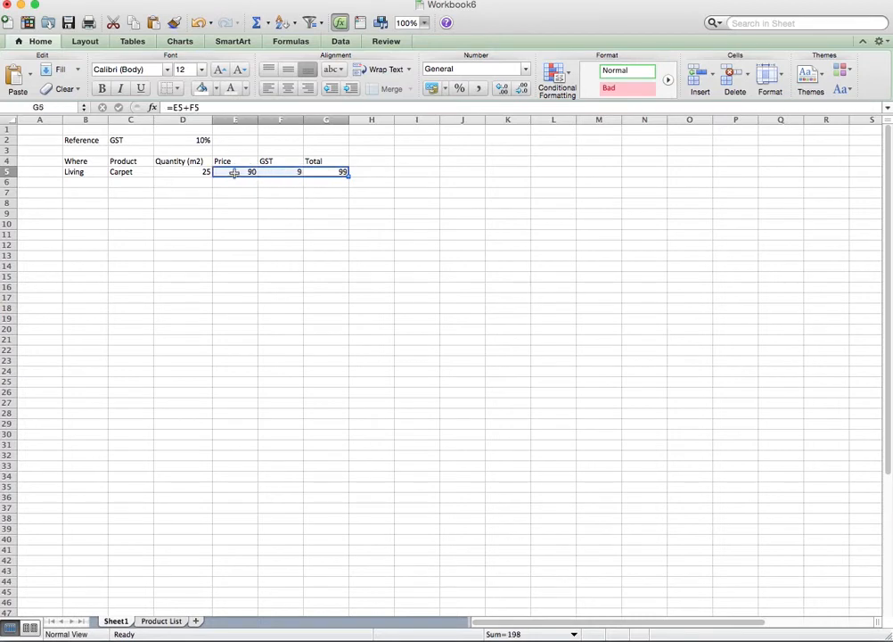
pyautogui.click(433, 88)
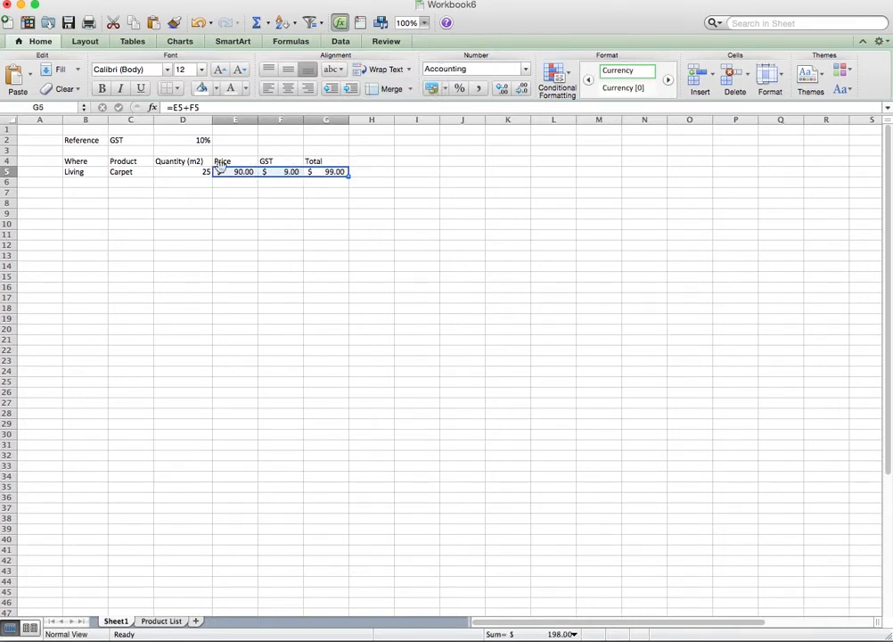
# - Change the product of the Living row in cell C5 to Lino
pyautogui.click(132, 172)
pyautogui.write('Lino')
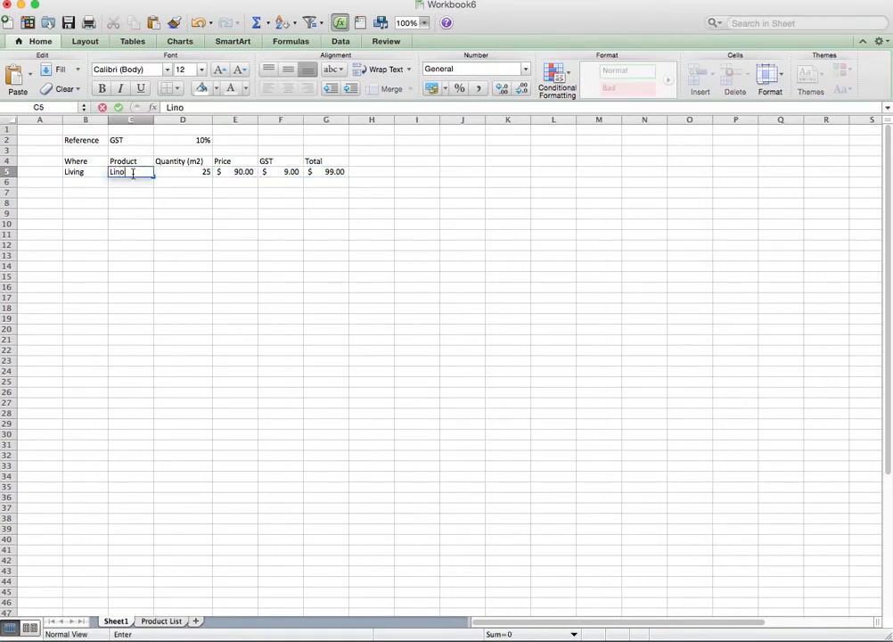
pyautogui.press('Return')
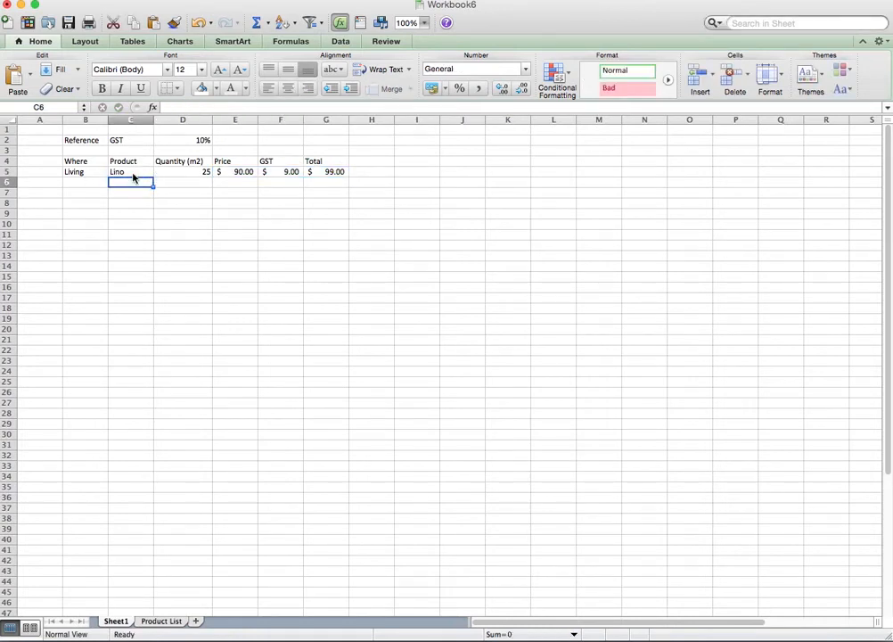
# - Set the data validation of product cell C5 to allow only a List
pyautogui.click(133, 175)
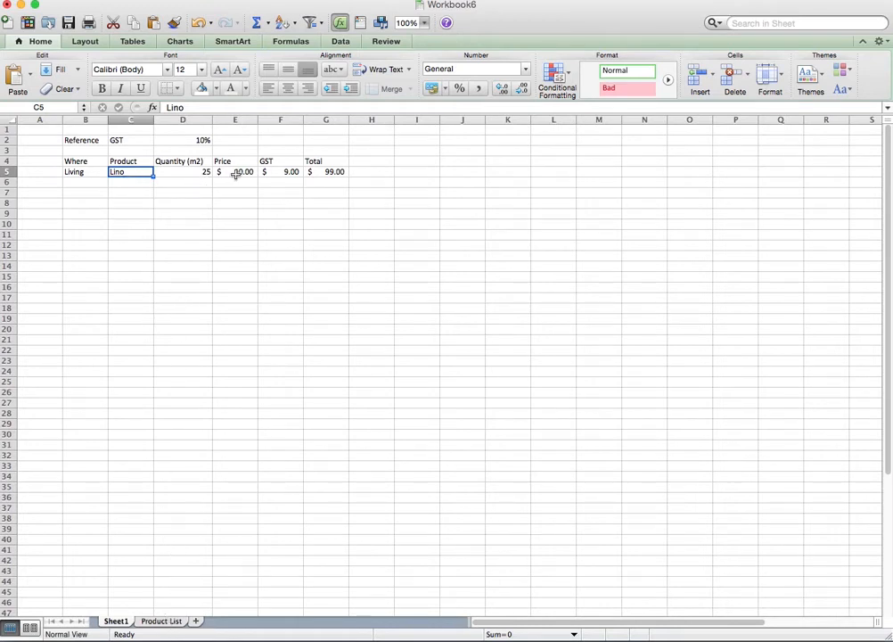
pyautogui.click(235, 174)
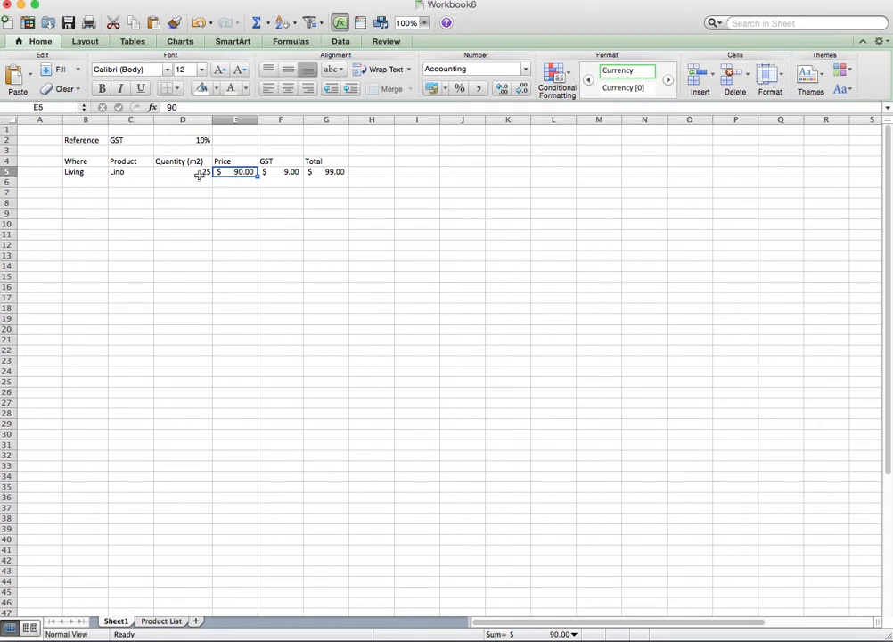
pyautogui.click(131, 174)
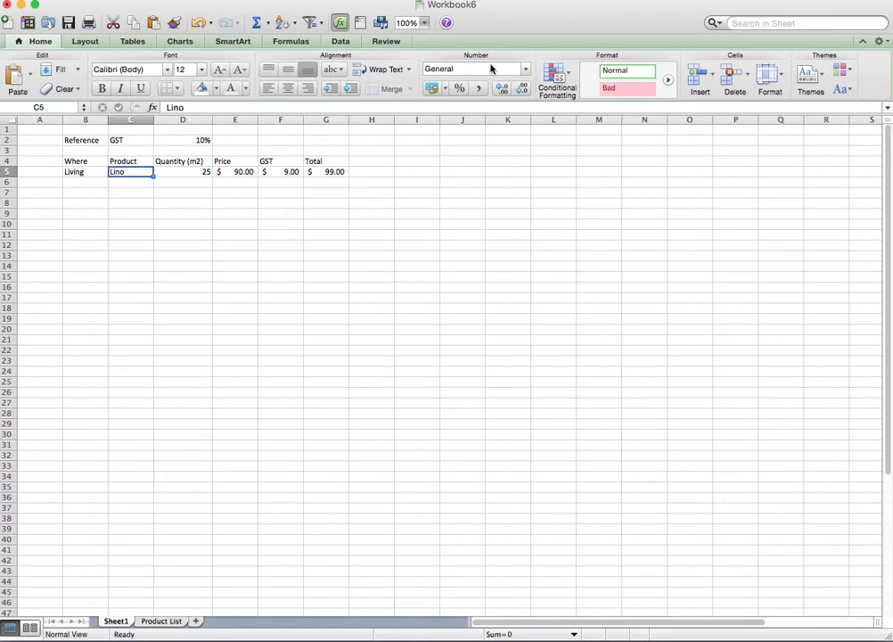
pyautogui.click(343, 41)
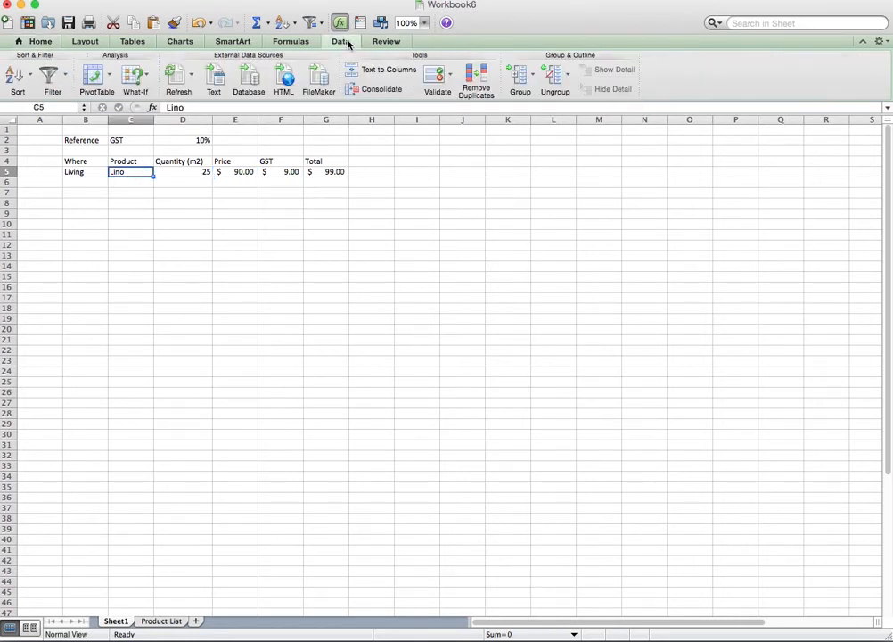
pyautogui.click(451, 76)
pyautogui.click(457, 99)
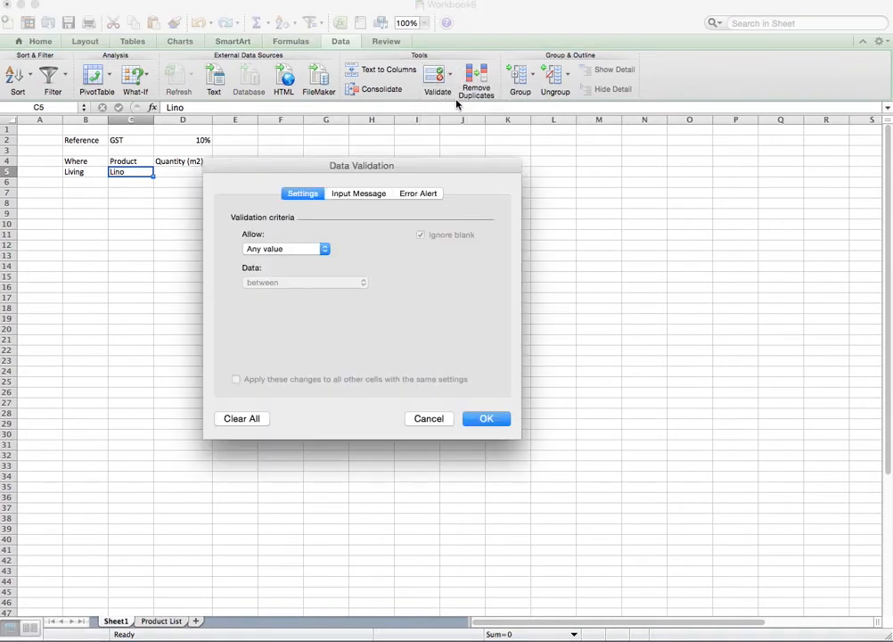
pyautogui.click(325, 249)
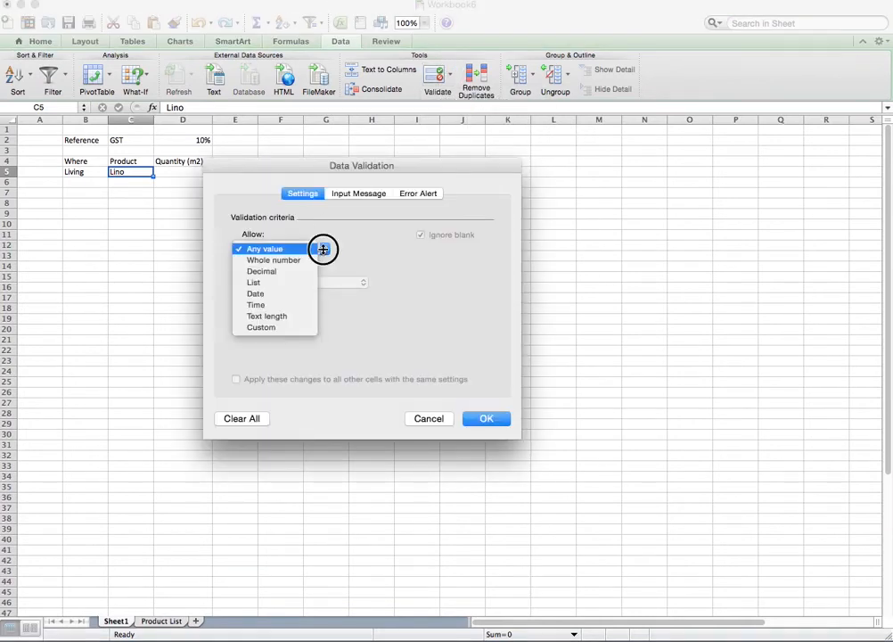
pyautogui.click(267, 284)
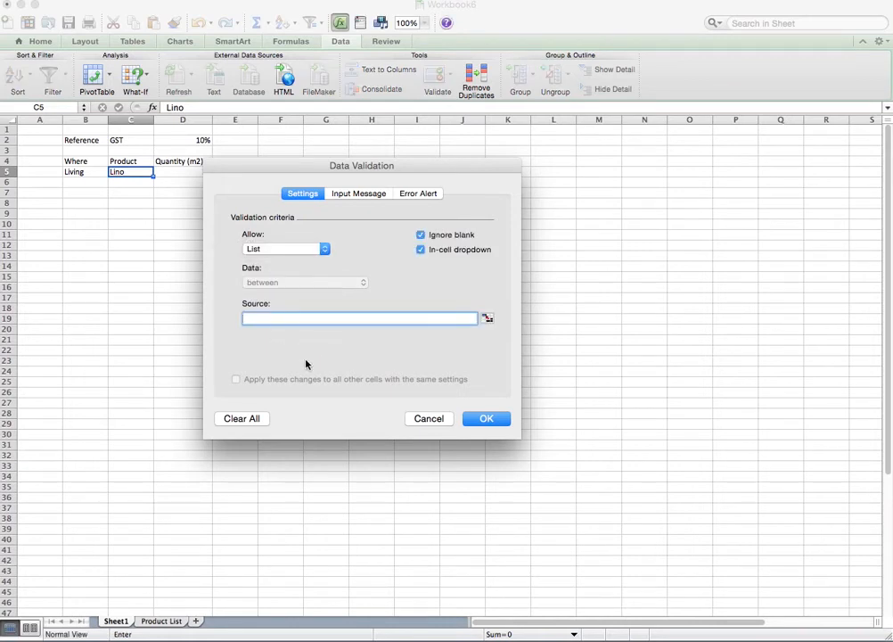
# - Use cells B3:B8 of the Product List sheet as the validation source and choose Carpet from the C5 dropdown
pyautogui.click(162, 620)
pyautogui.click(76, 151)
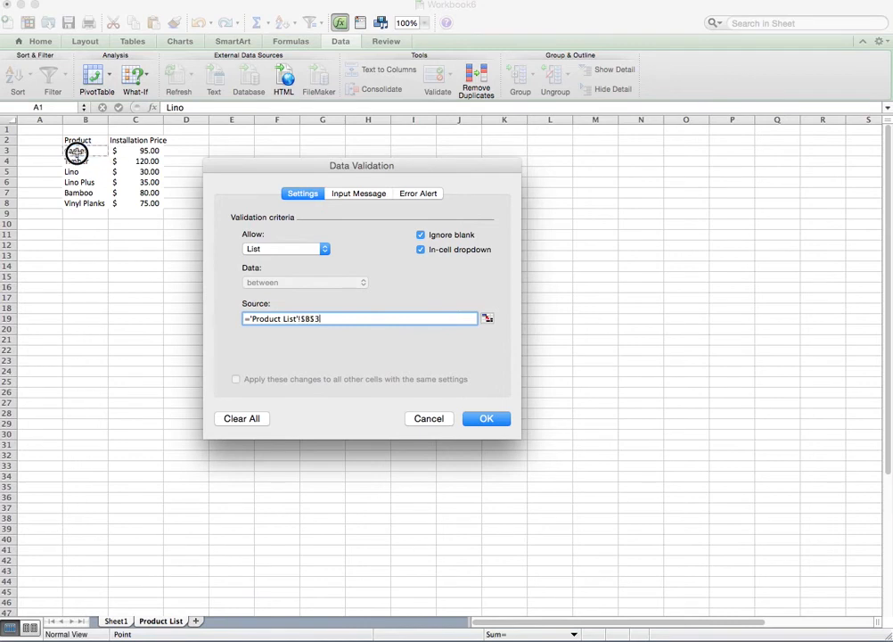
pyautogui.moveTo(77, 151); pyautogui.dragTo(76, 202)
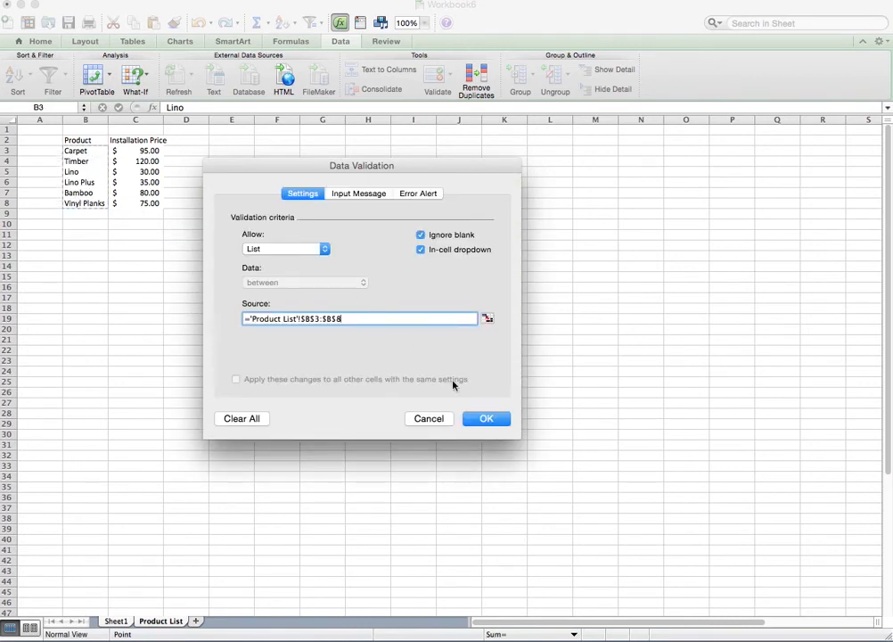
pyautogui.click(490, 421)
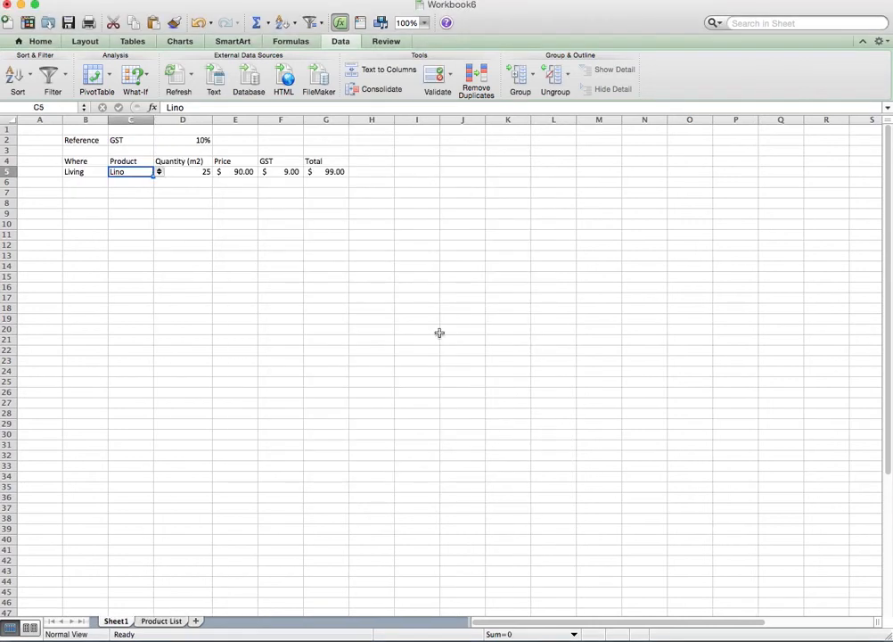
pyautogui.click(159, 172)
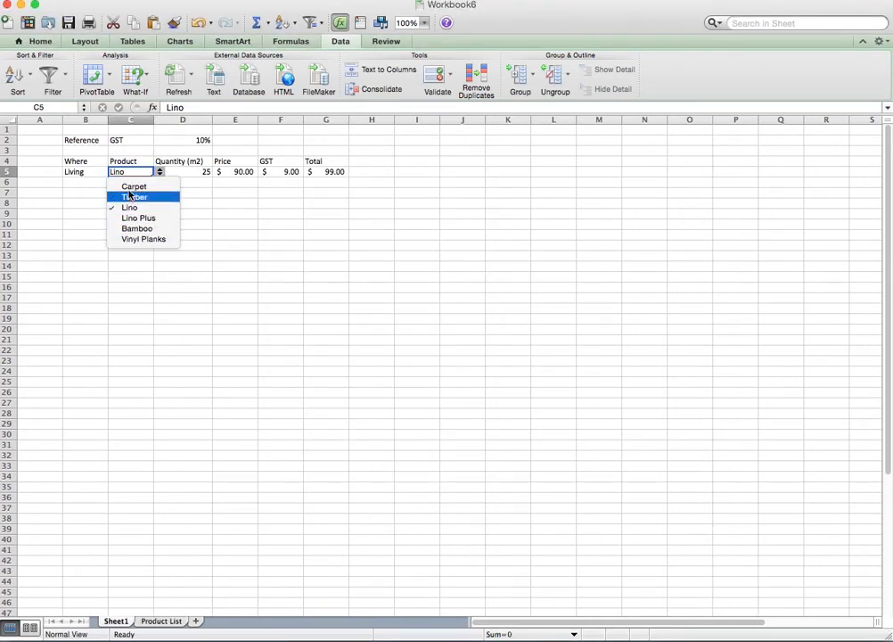
pyautogui.click(132, 186)
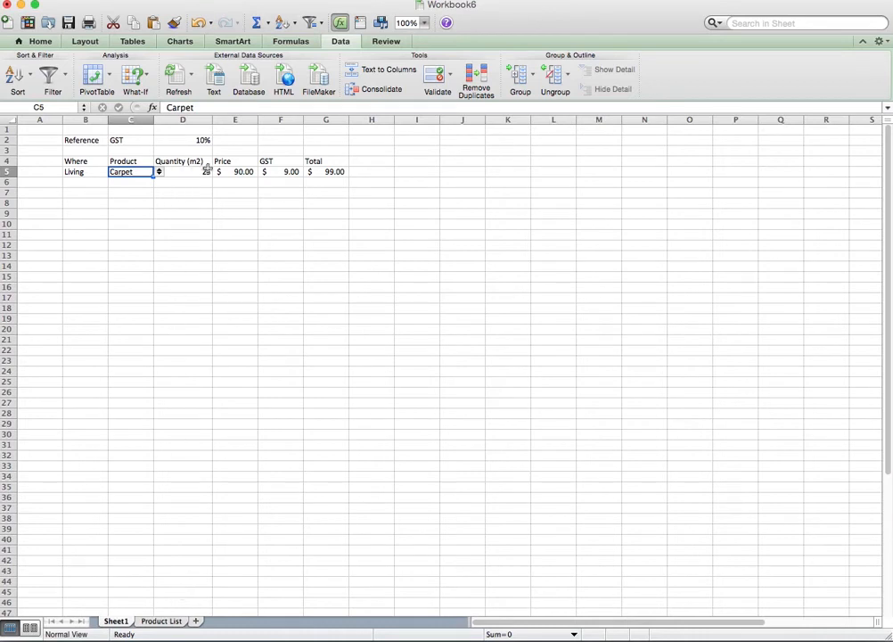
# - Replace the fixed price in E5 with the lookup formula =VLOOKUP(C5,prodList,2,0)
pyautogui.click(239, 172)
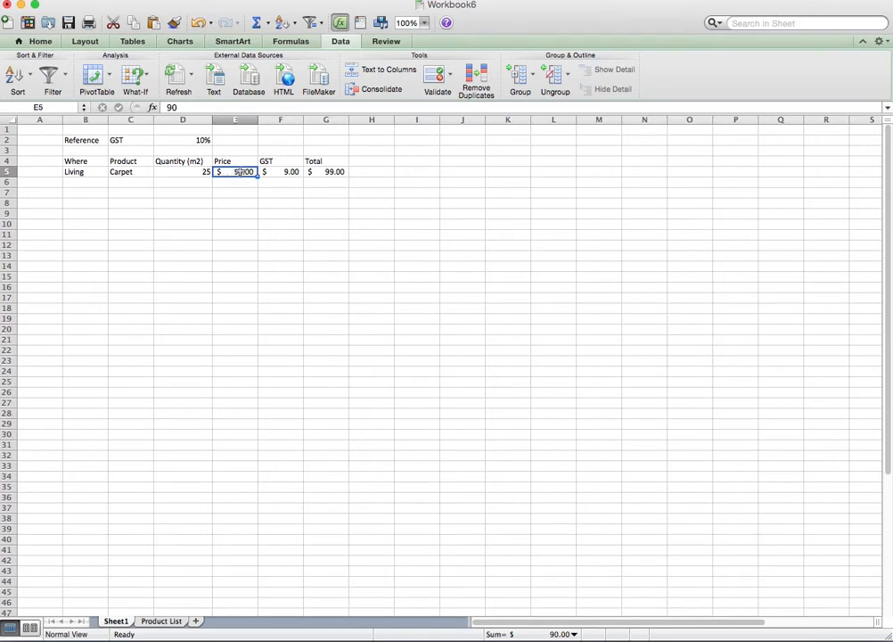
pyautogui.write('=')
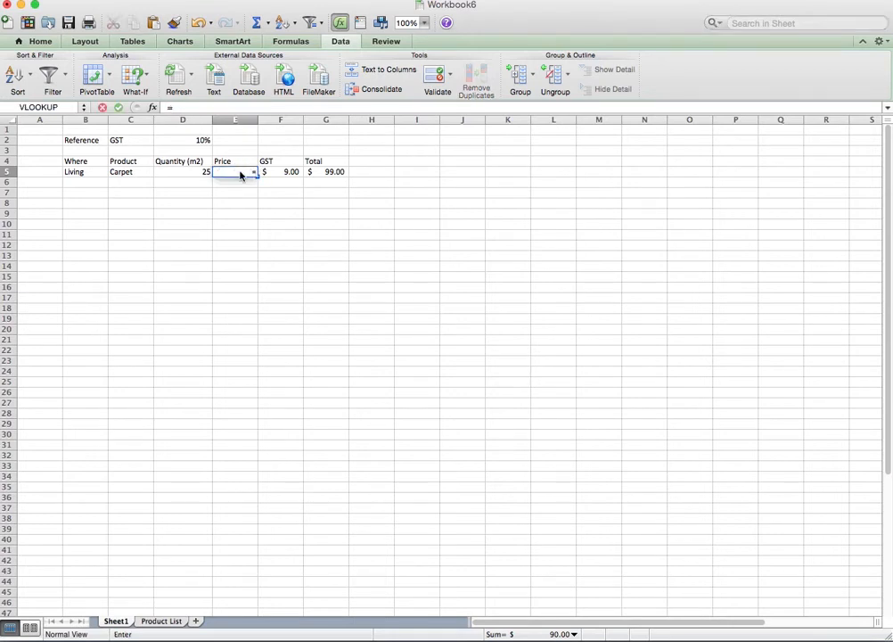
pyautogui.write('vl')
pyautogui.write('kup')
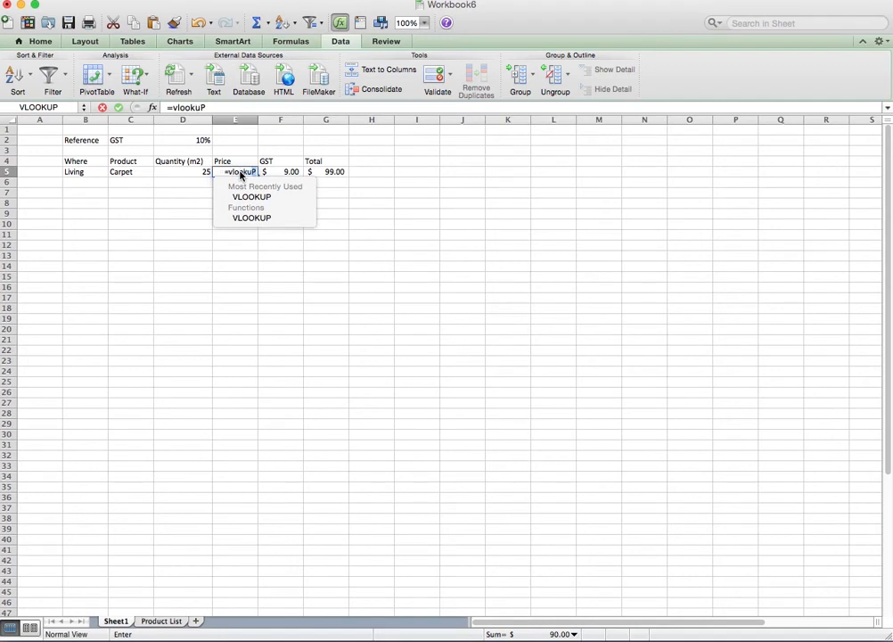
pyautogui.write('(')
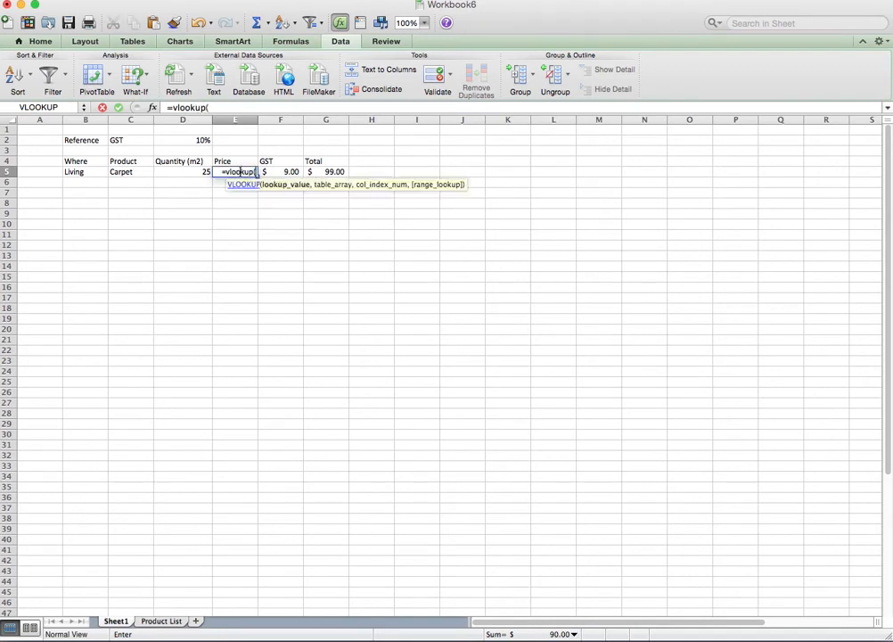
pyautogui.click(135, 173)
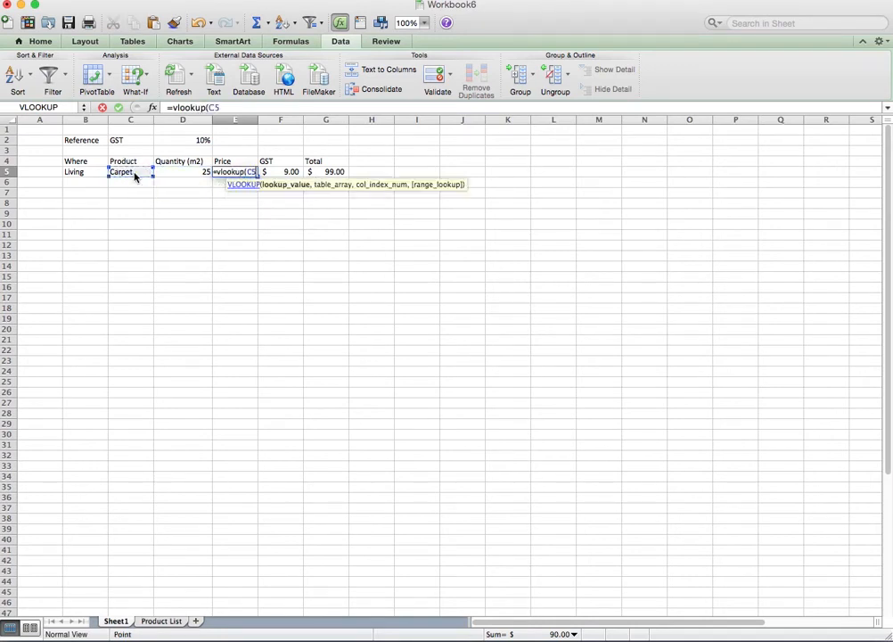
pyautogui.write(',')
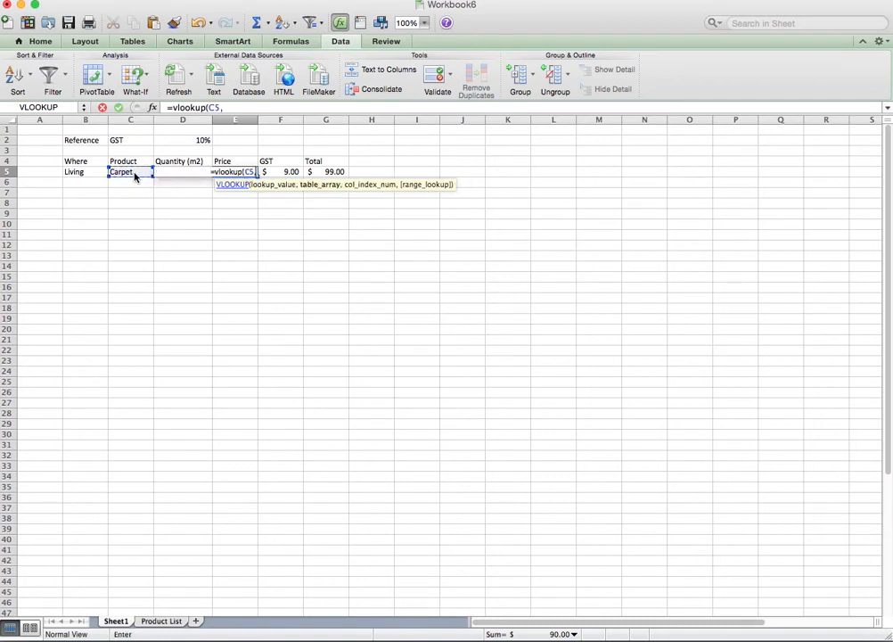
pyautogui.write('pro')
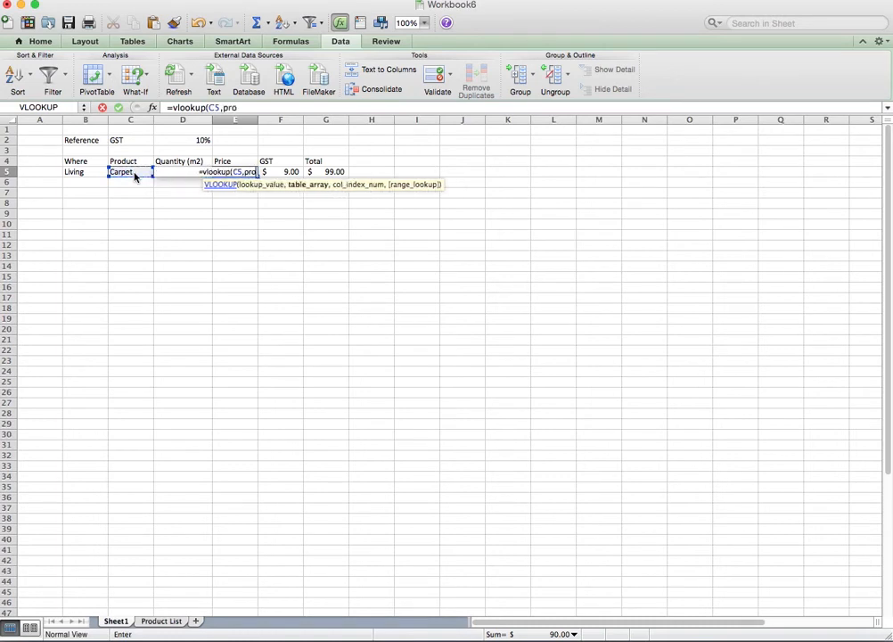
pyautogui.write('dList')
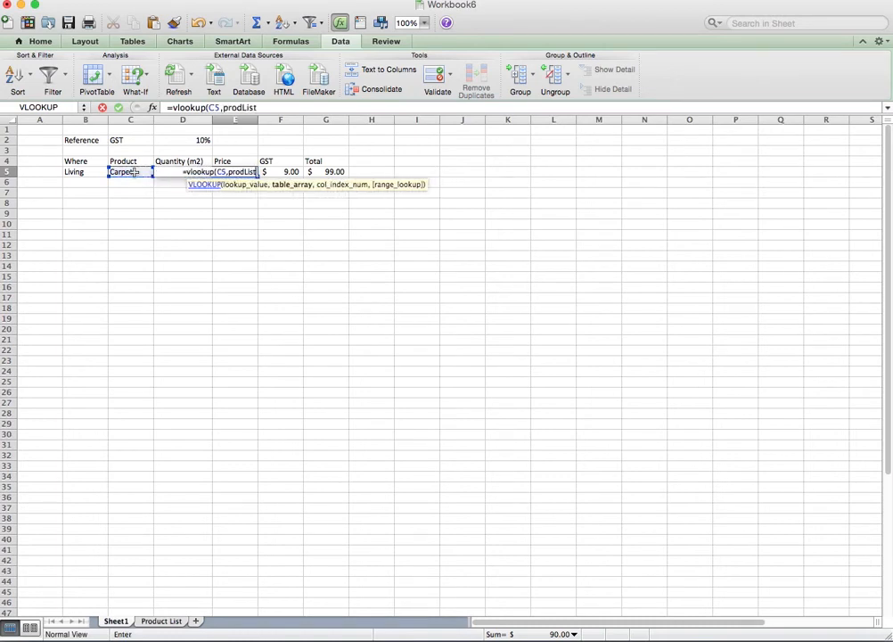
pyautogui.write(',')
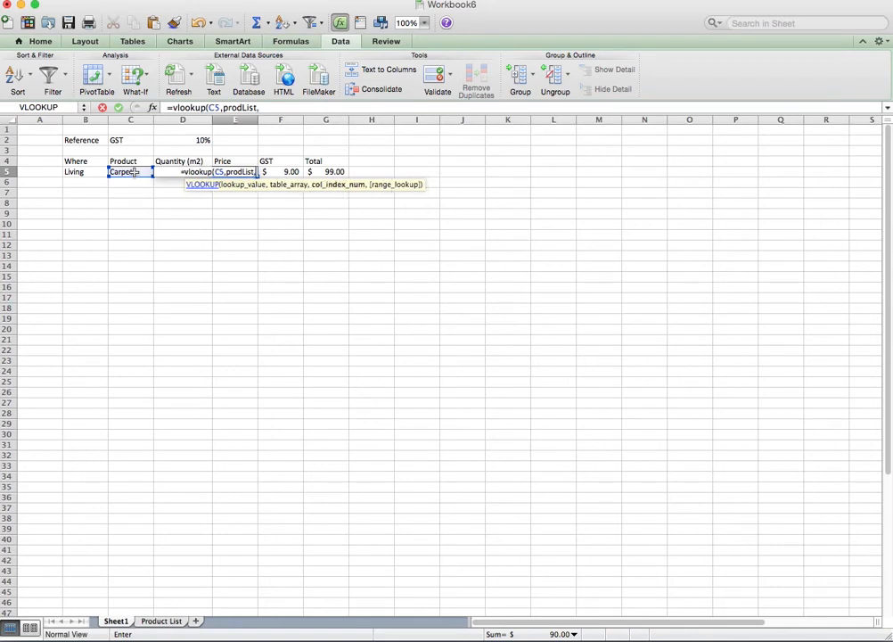
pyautogui.write('2,0')
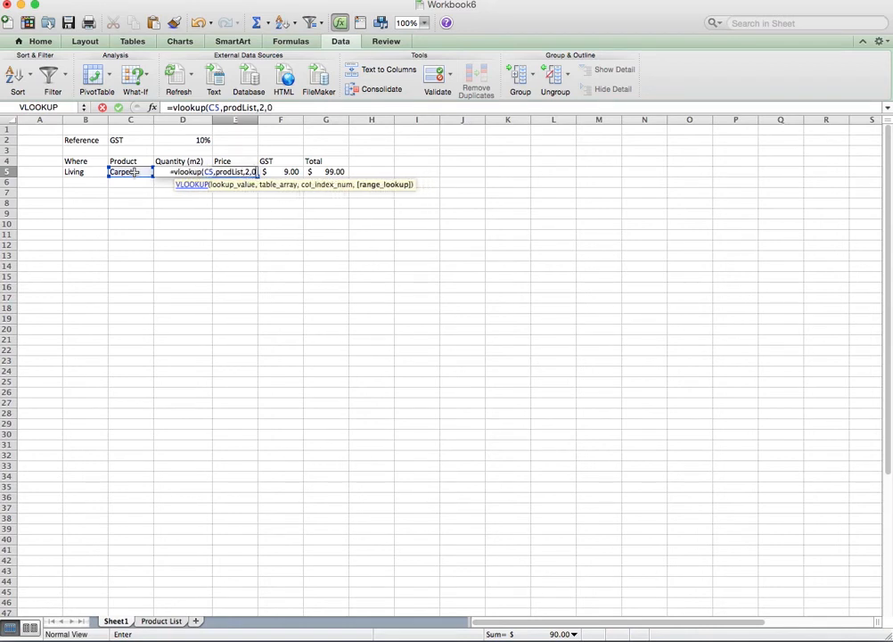
pyautogui.write(')')
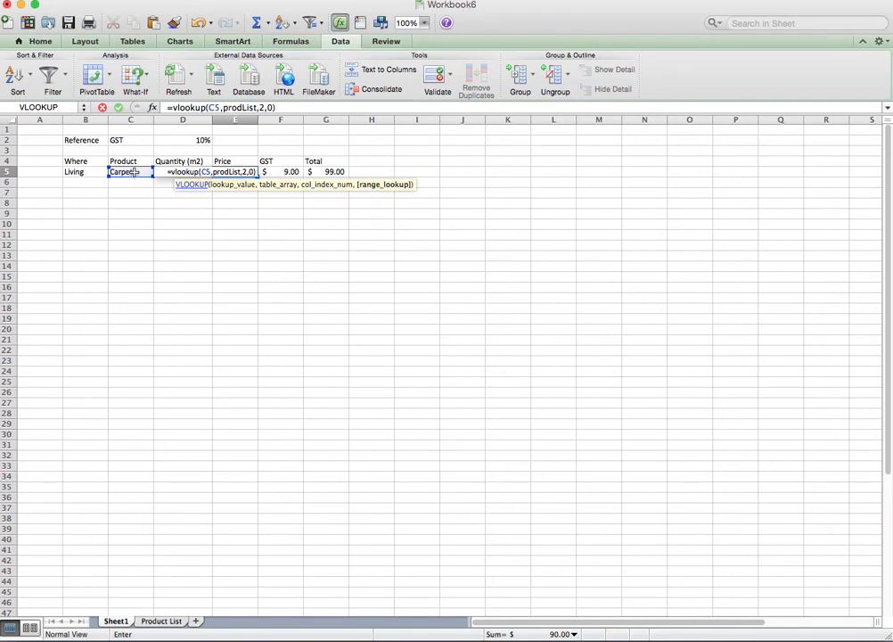
pyautogui.press('Return')
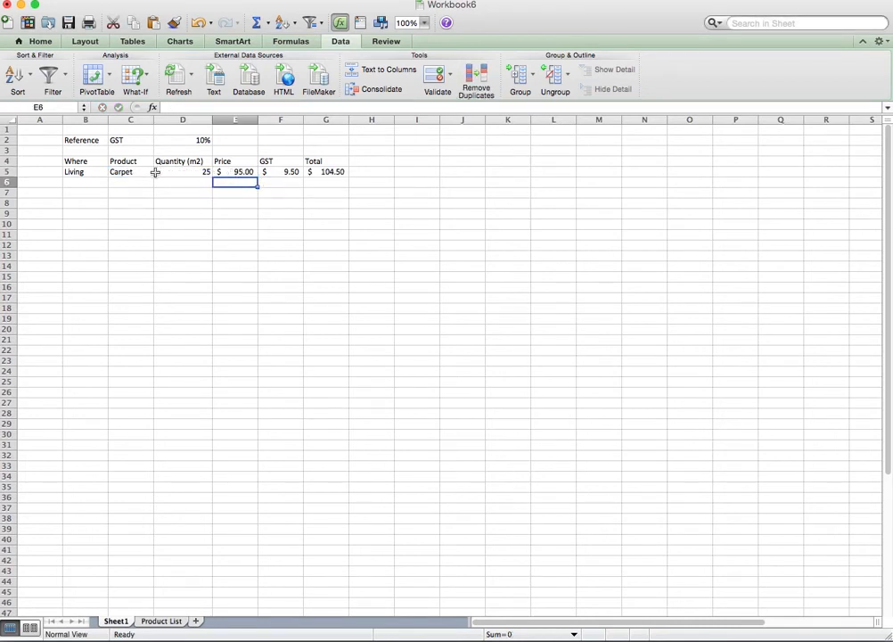
# - Change the product in C5 to Timber and check the price lookup in E5
pyautogui.click(116, 172)
pyautogui.click(159, 172)
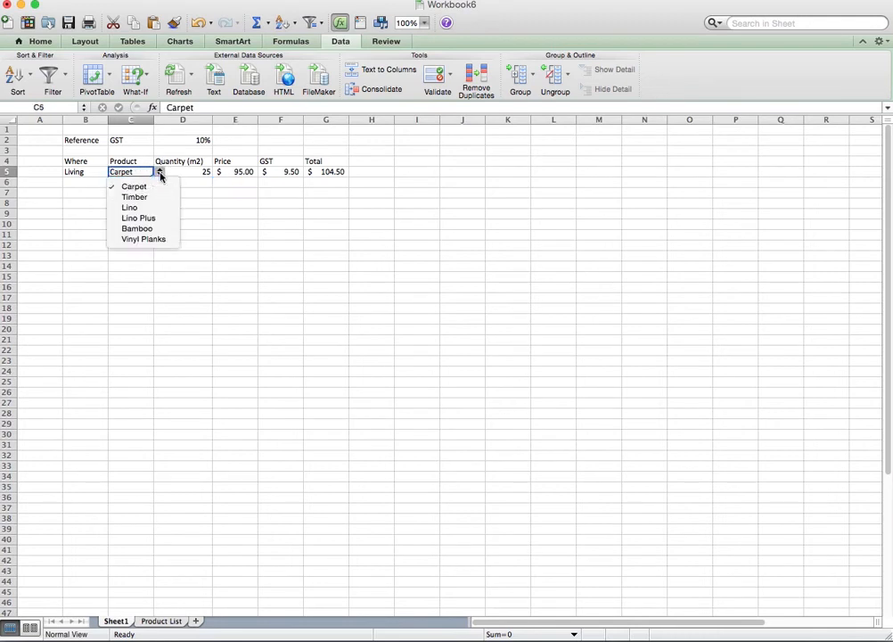
pyautogui.click(140, 197)
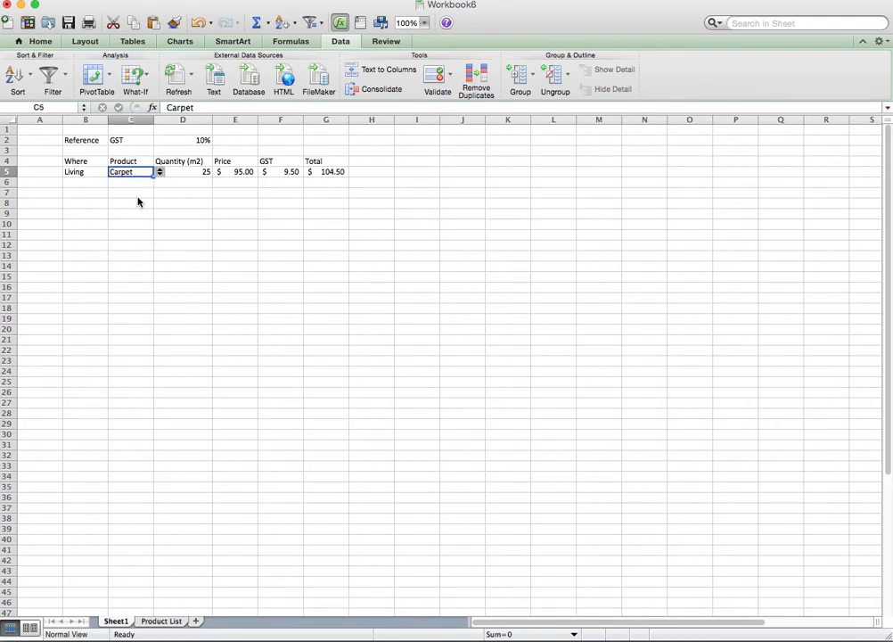
pyautogui.click(236, 171)
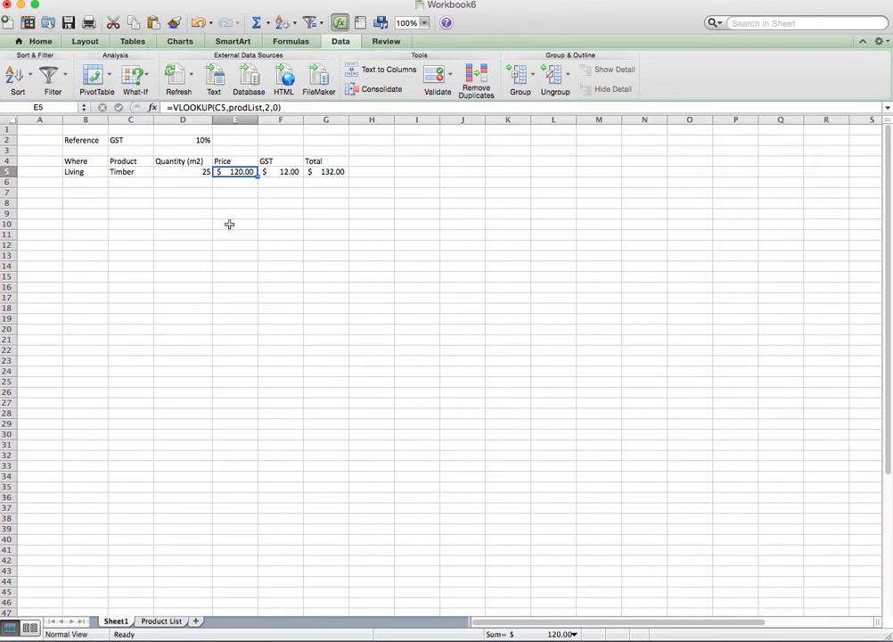
pyautogui.click(278, 289)
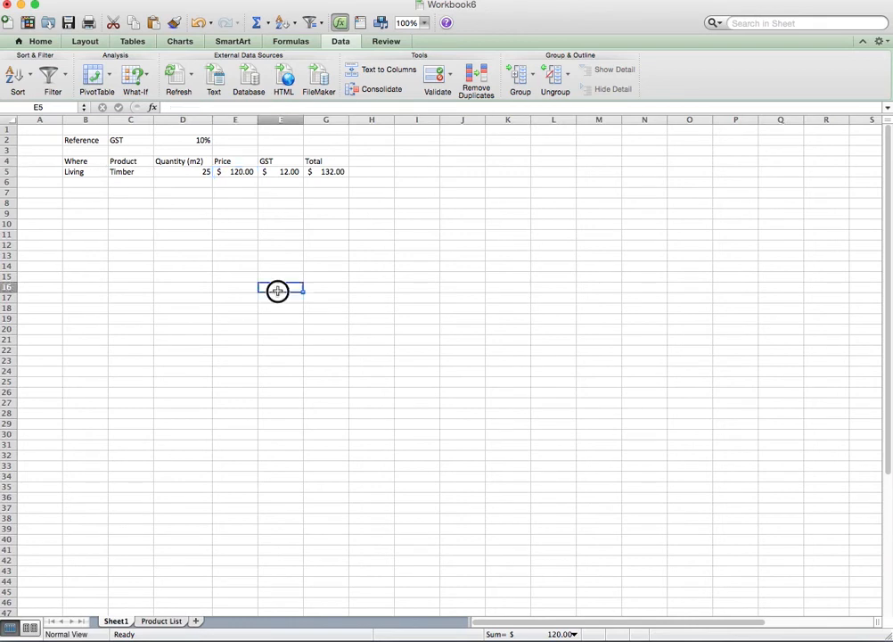
pyautogui.click(323, 174)
pyautogui.moveTo(323, 173); pyautogui.dragTo(331, 262)
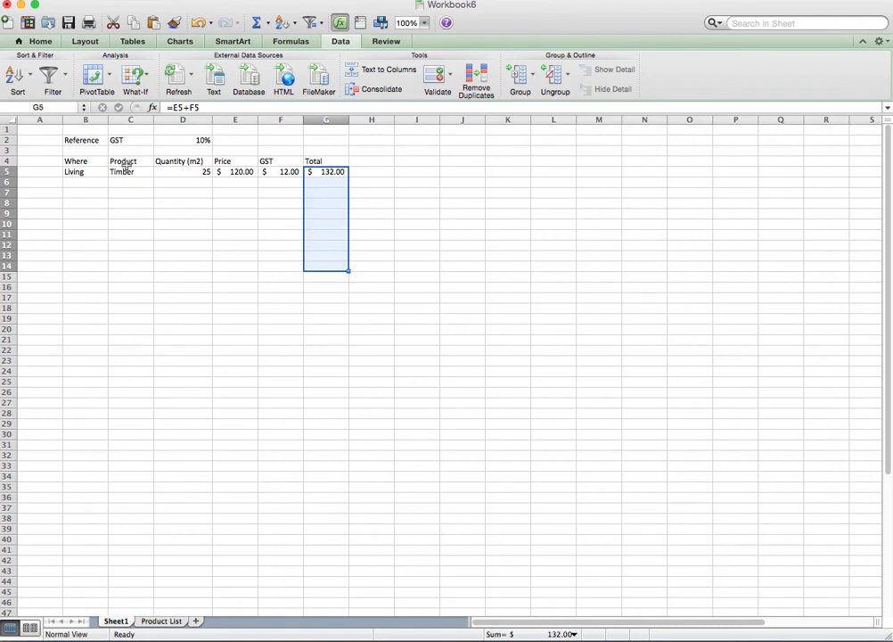
pyautogui.click(290, 275)
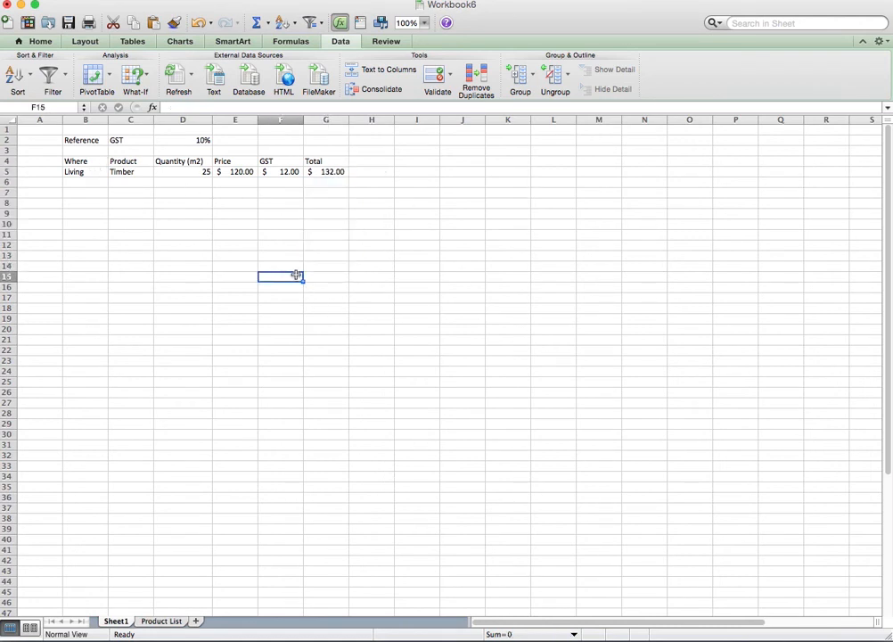
pyautogui.click(327, 267)
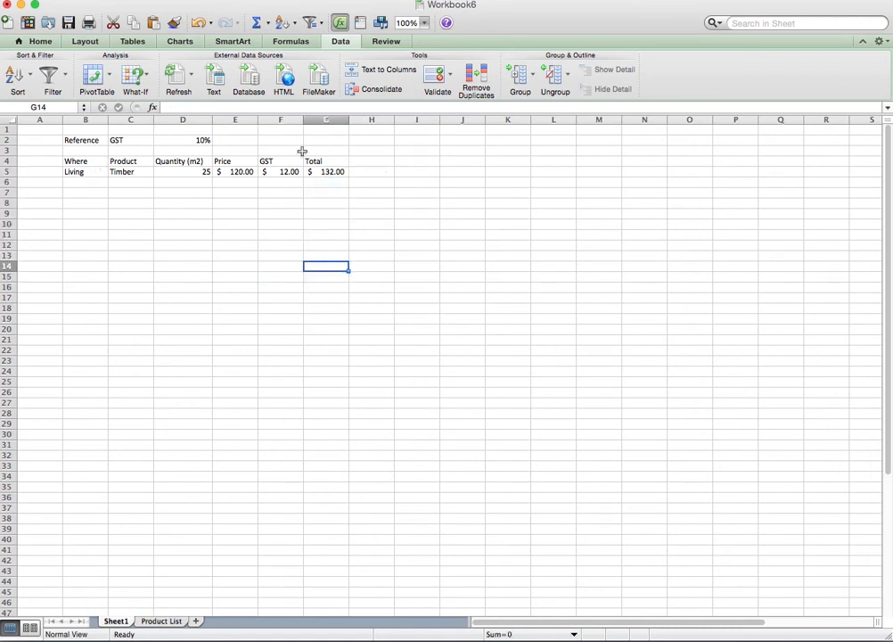
pyautogui.click(124, 170)
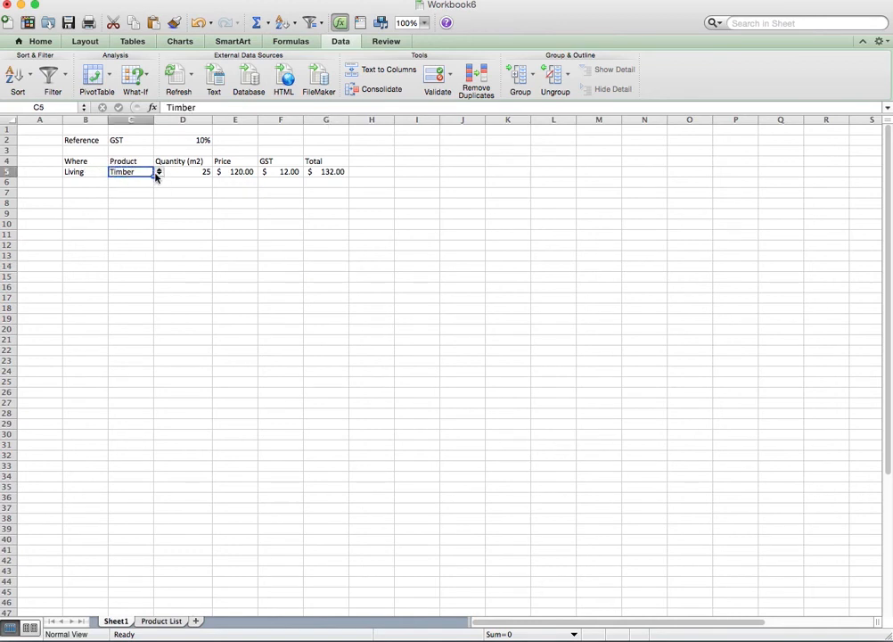
pyautogui.click(191, 174)
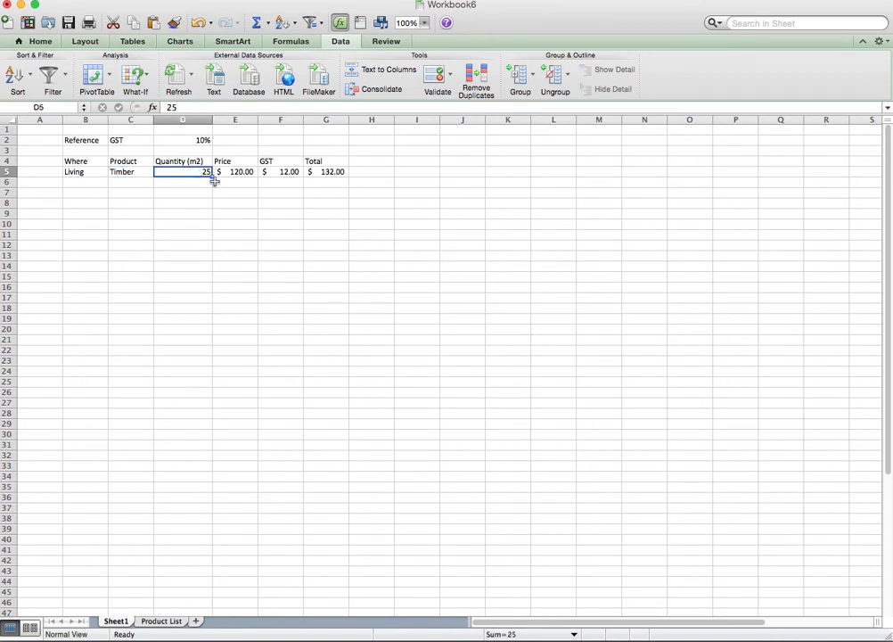
# - Fill the Living row, cells B5 to G5, down into row 6
pyautogui.scroll(-1, 92, 171)
pyautogui.click(87, 161)
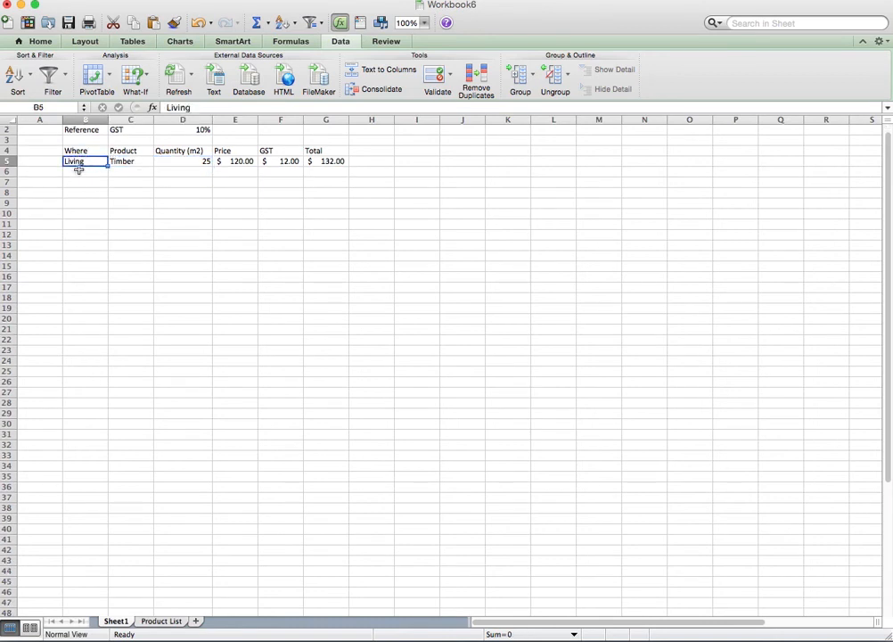
pyautogui.click(78, 163)
pyautogui.moveTo(78, 163); pyautogui.dragTo(348, 178)
pyautogui.click(79, 171)
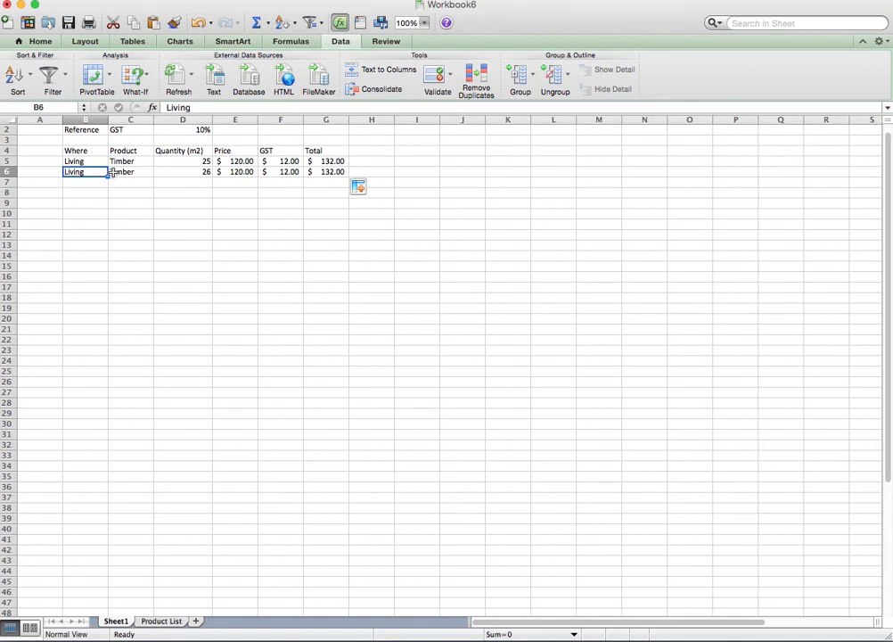
# - Replace the room name in cell B6 with Bedroom
pyautogui.write('Bed')
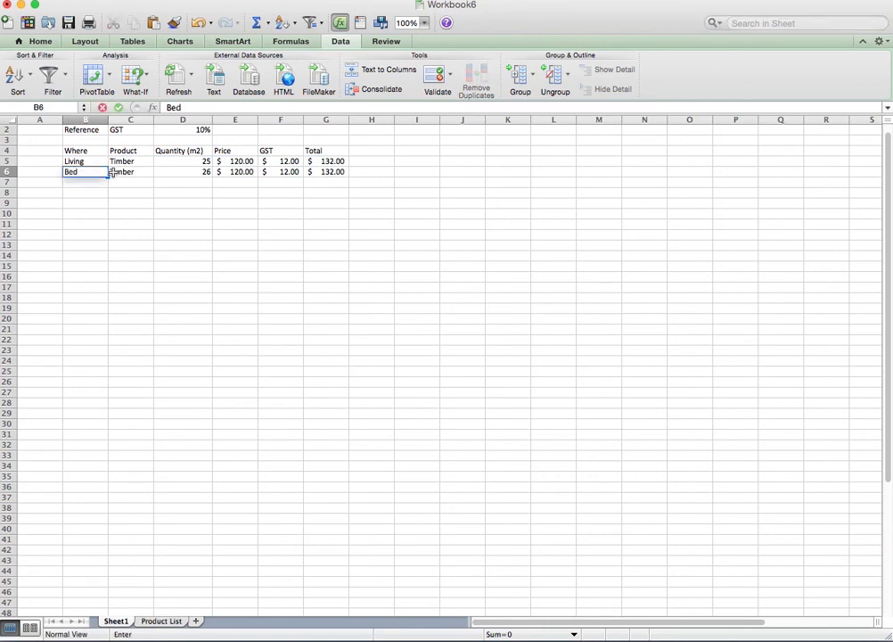
pyautogui.write('room')
pyautogui.click(113, 174)
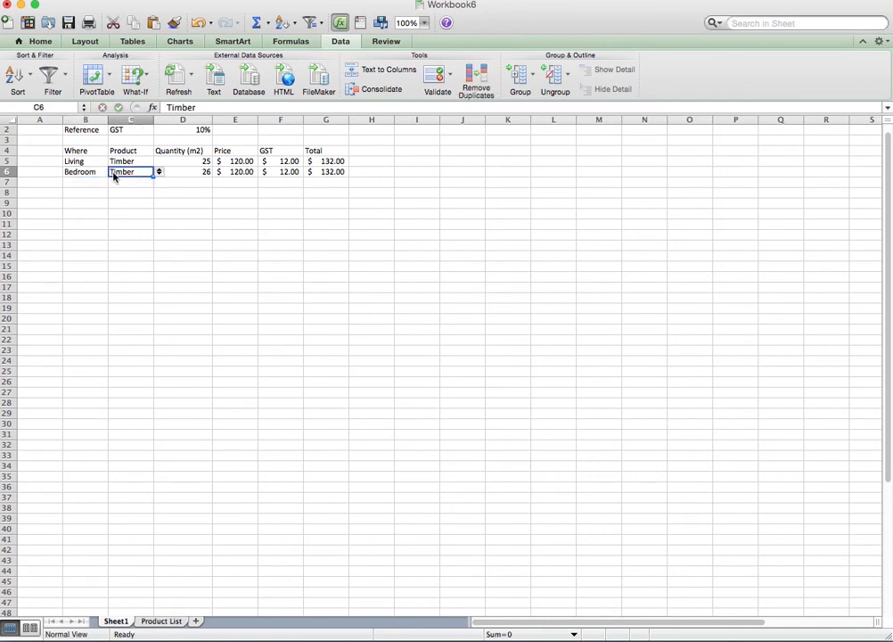
pyautogui.write('C')
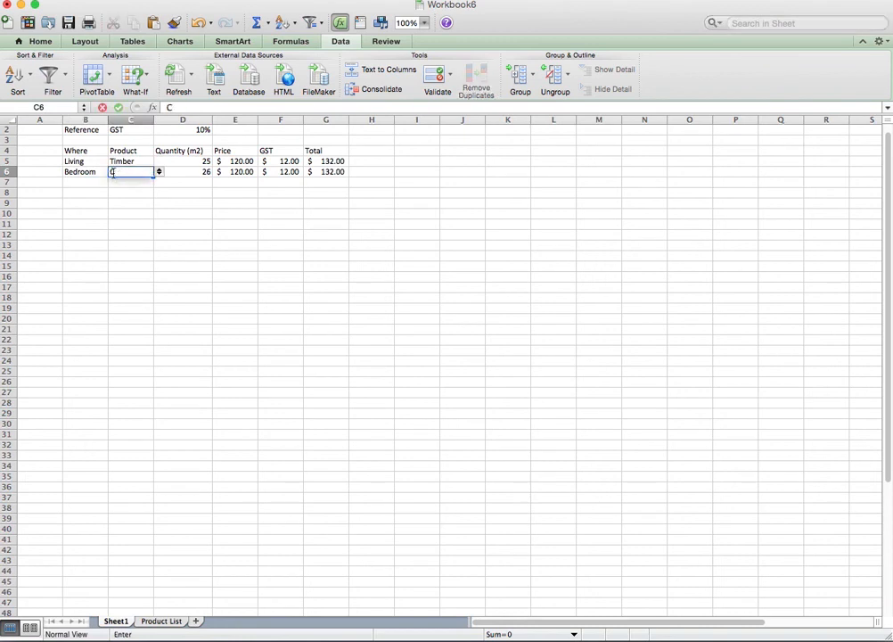
pyautogui.press('Return')
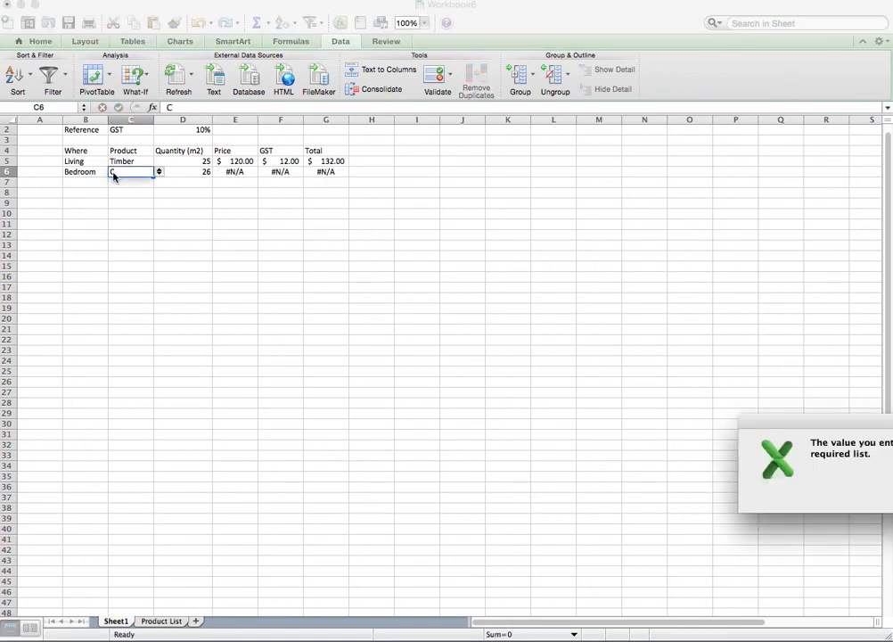
pyautogui.press('Escape')
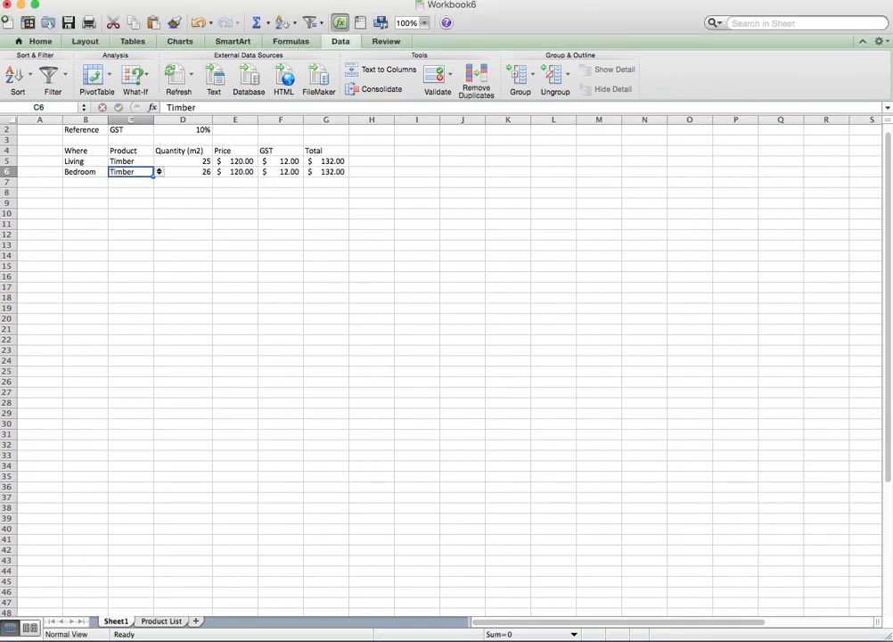
# - Choose Carpet from the product dropdown in C6 and set the Bedroom quantity in D6 to 16
pyautogui.click(159, 172)
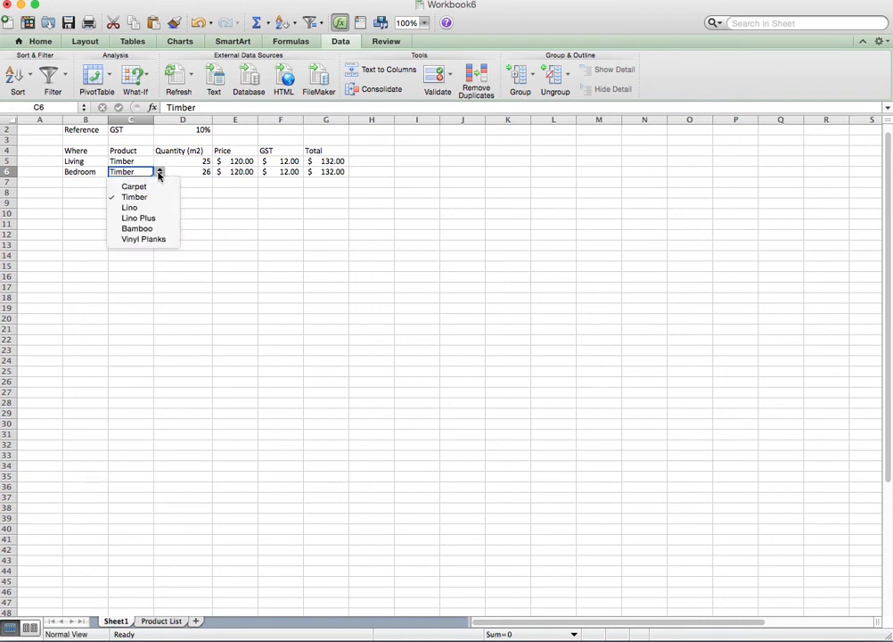
pyautogui.click(135, 186)
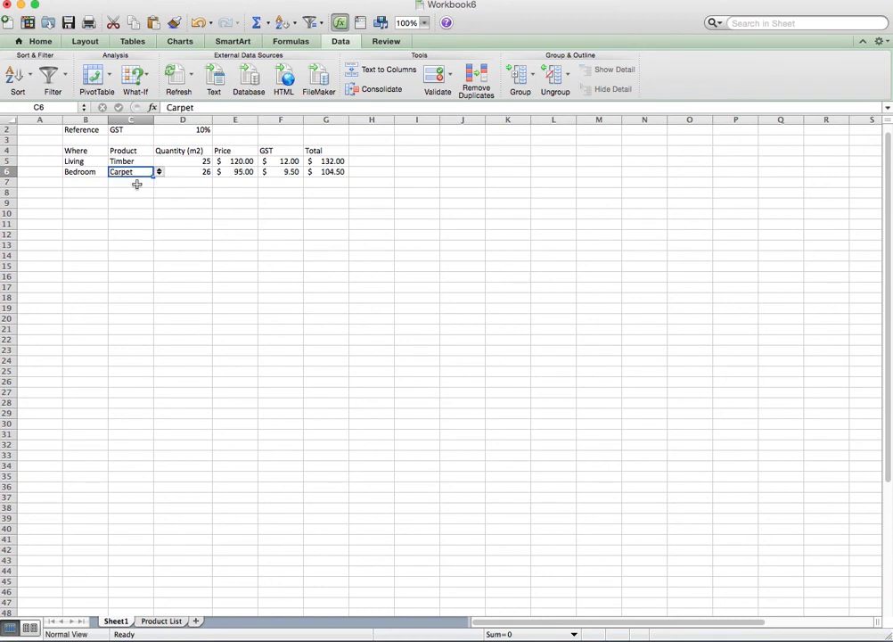
pyautogui.click(194, 172)
pyautogui.write('16')
pyautogui.press('Return')
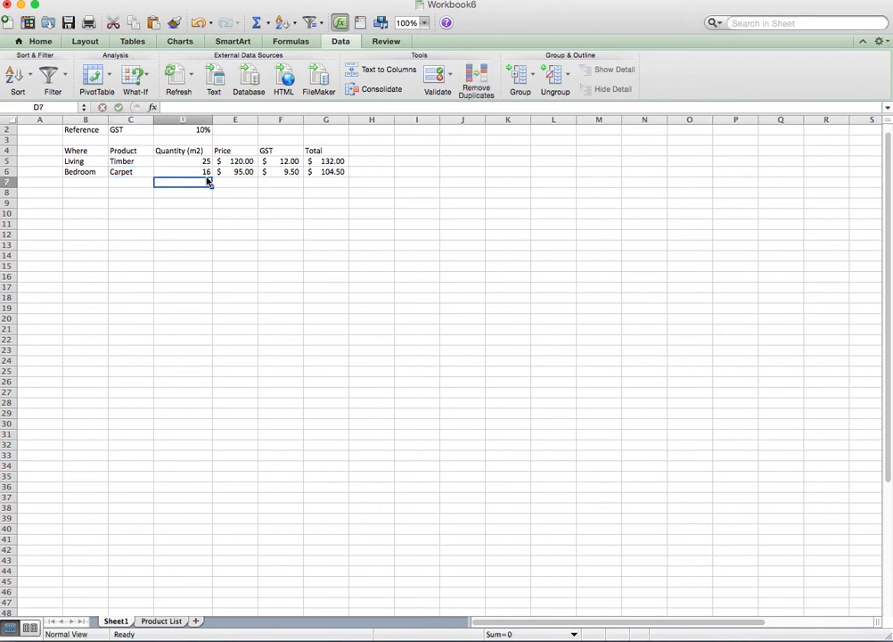
# - Add an AutoSum of the row totals G5:G6 in cell G7
pyautogui.press('Up')
pyautogui.press('Right')
pyautogui.press('Right')
pyautogui.press('Right')
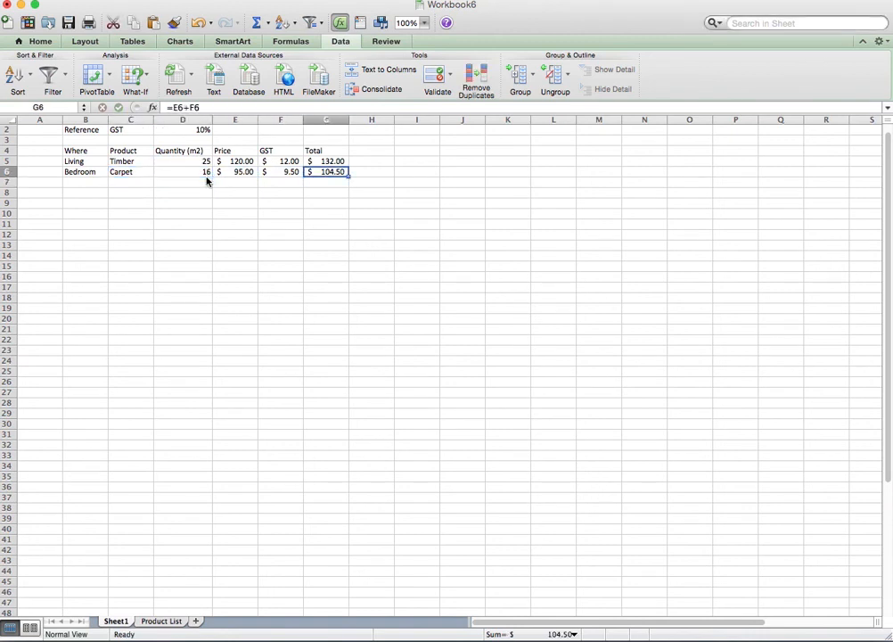
pyautogui.click(322, 163)
pyautogui.moveTo(323, 164); pyautogui.dragTo(325, 179)
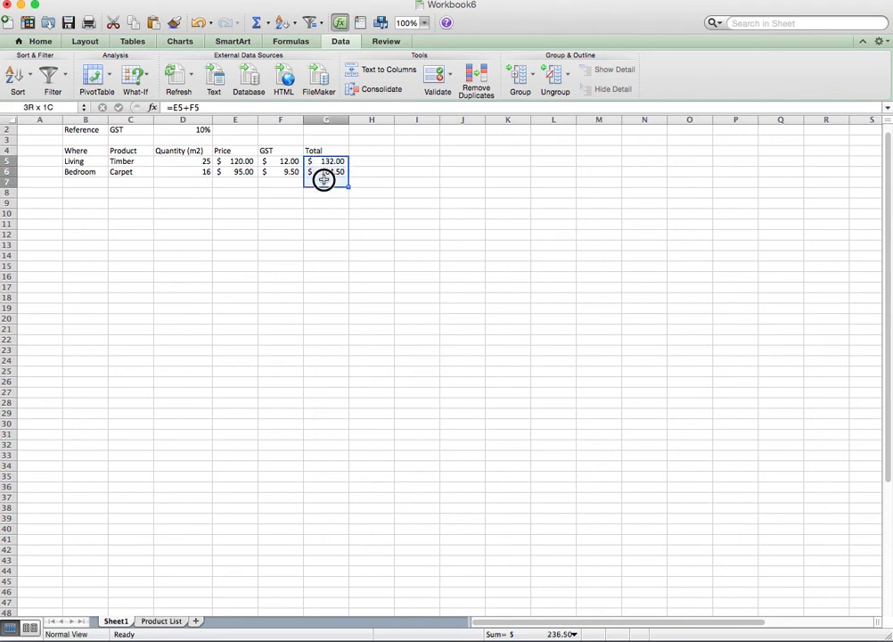
pyautogui.click(257, 21)
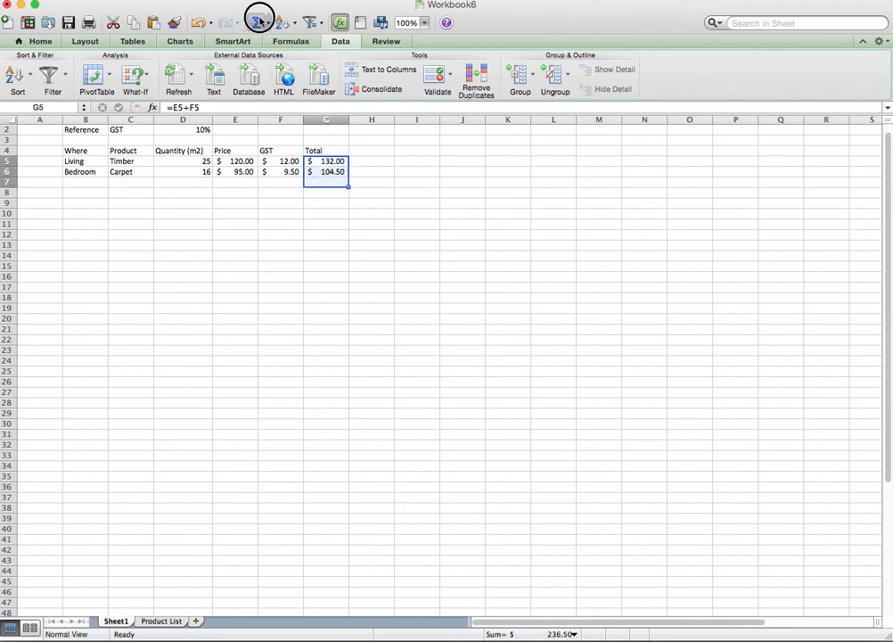
pyautogui.click(314, 182)
# - Label the sum with Total in cell F7 and check the formula in G7
pyautogui.click(280, 183)
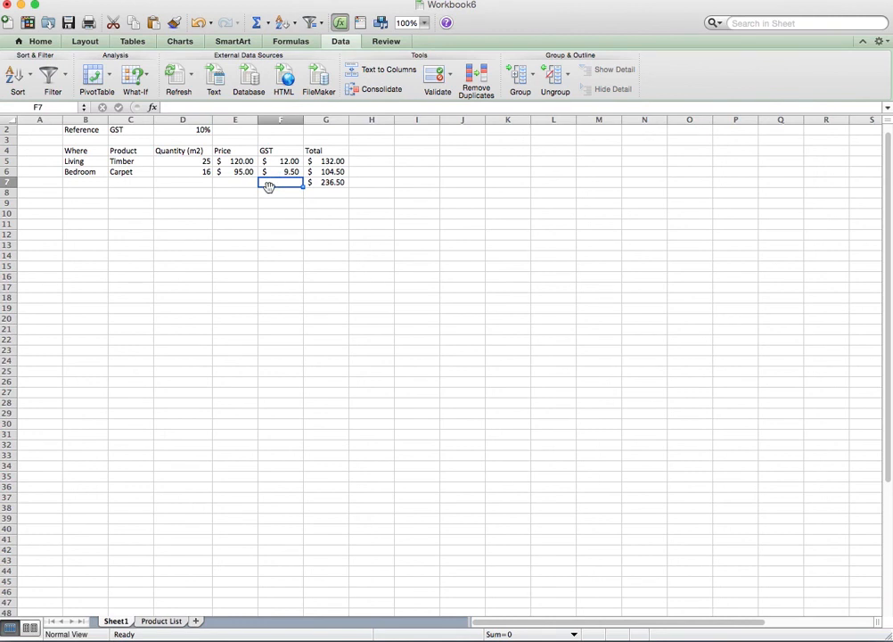
pyautogui.write('Total')
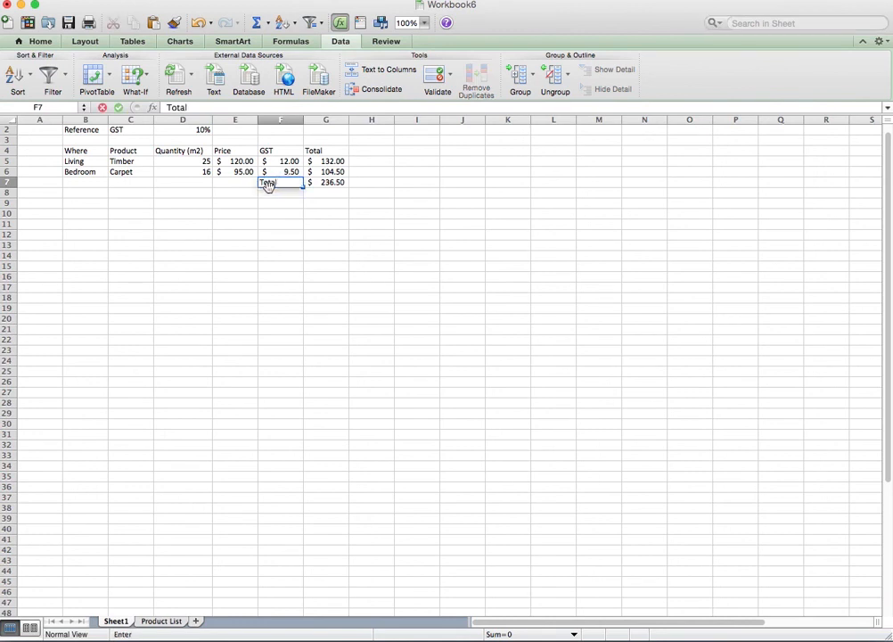
pyautogui.click(329, 194)
pyautogui.click(332, 184)
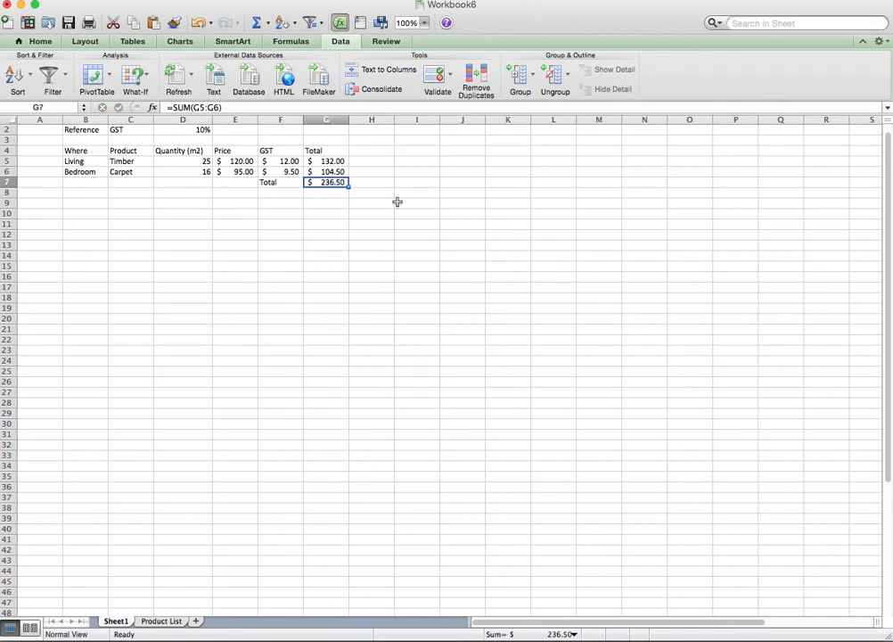
# - Set the Living row's quantity in D5 to 30
pyautogui.click(180, 163)
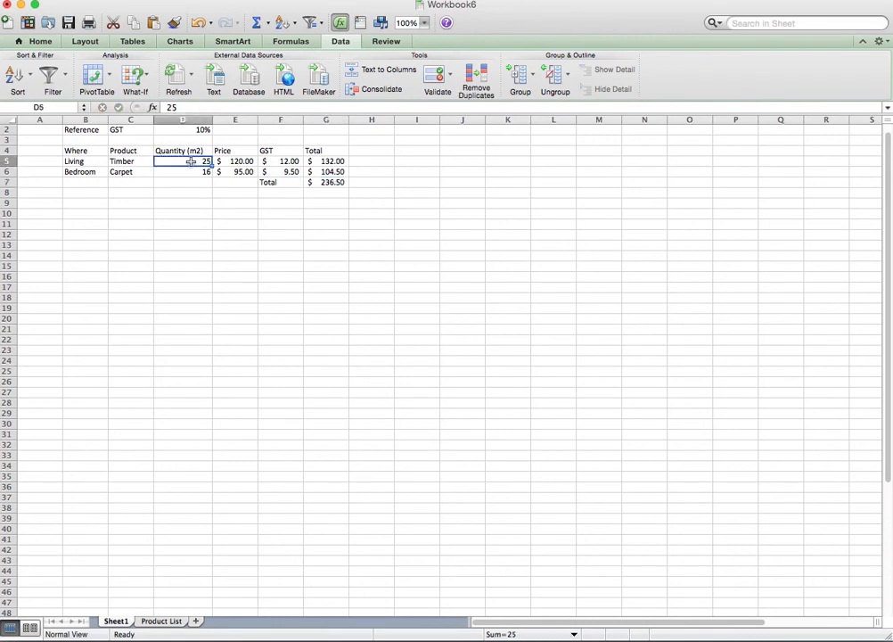
pyautogui.write('30')
pyautogui.press('Return')
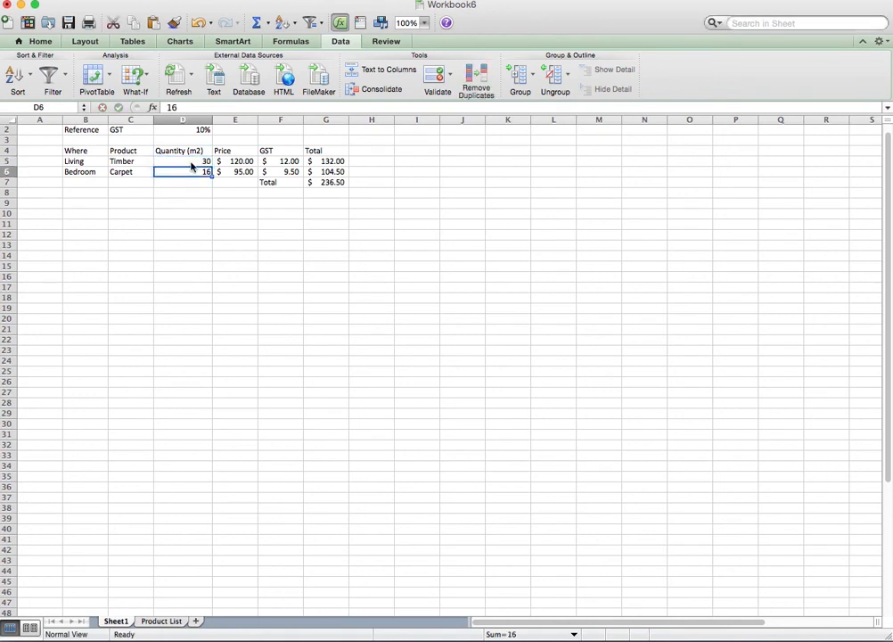
pyautogui.click(190, 163)
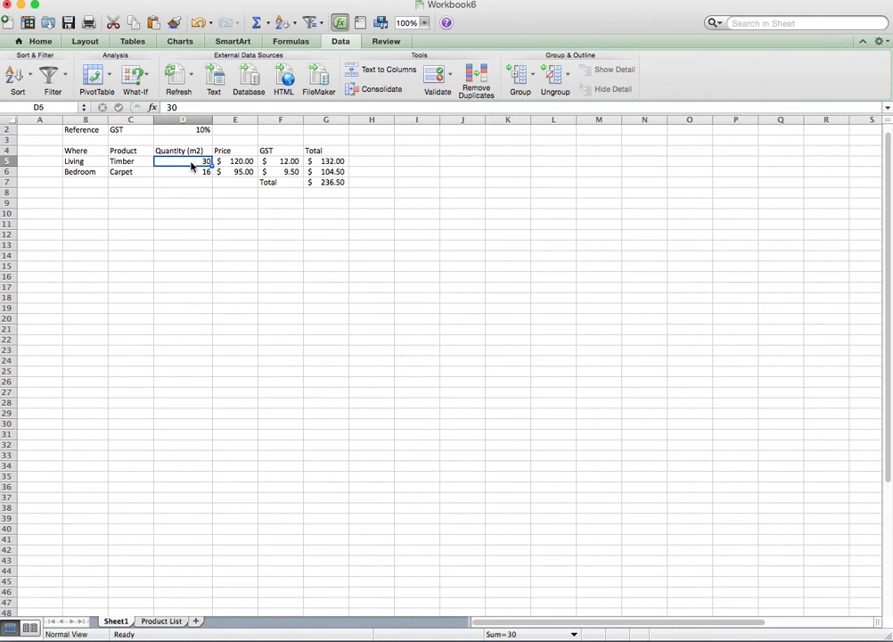
pyautogui.moveTo(121, 163); pyautogui.dragTo(177, 166)
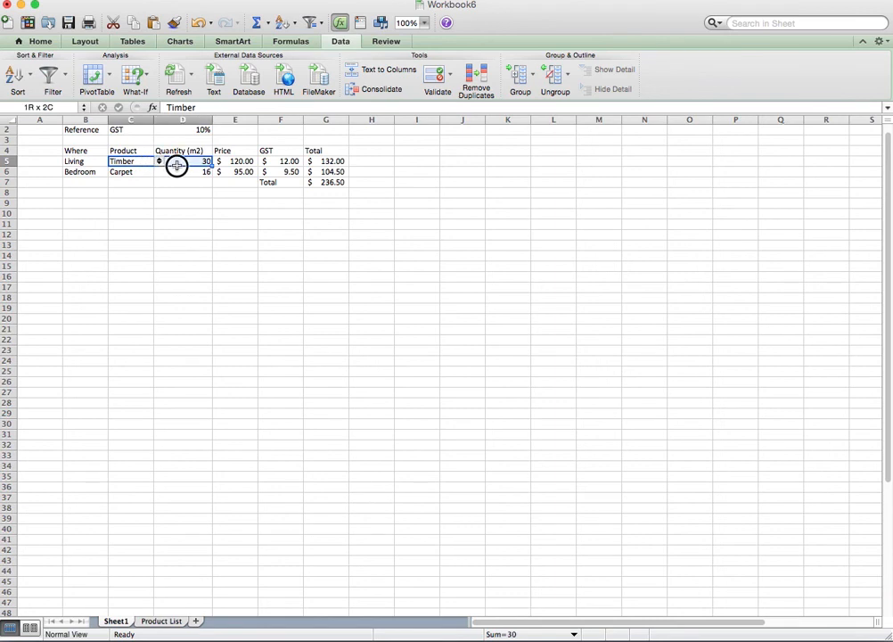
pyautogui.click(100, 163)
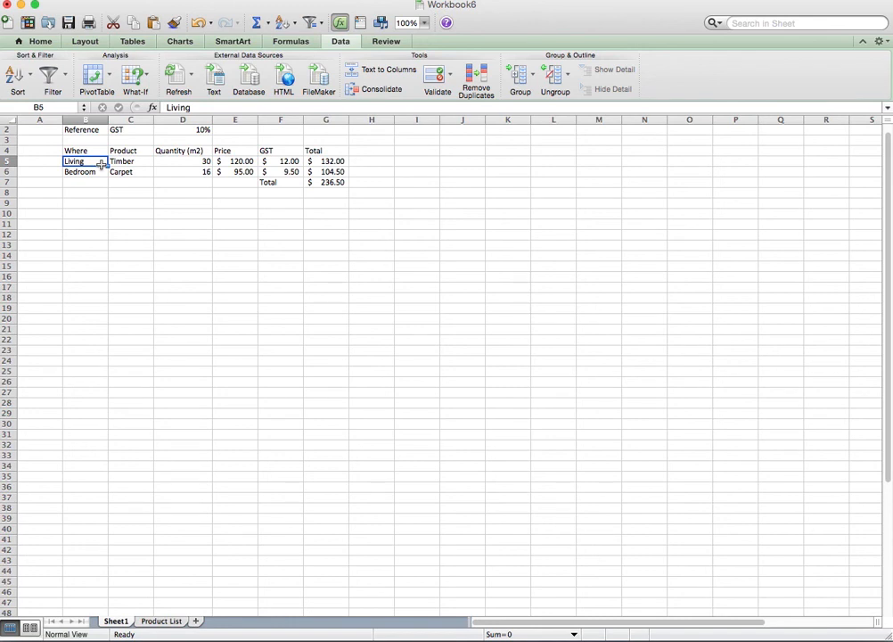
pyautogui.moveTo(93, 161); pyautogui.dragTo(179, 163)
pyautogui.click(123, 162)
pyautogui.click(84, 162)
pyautogui.click(84, 162)
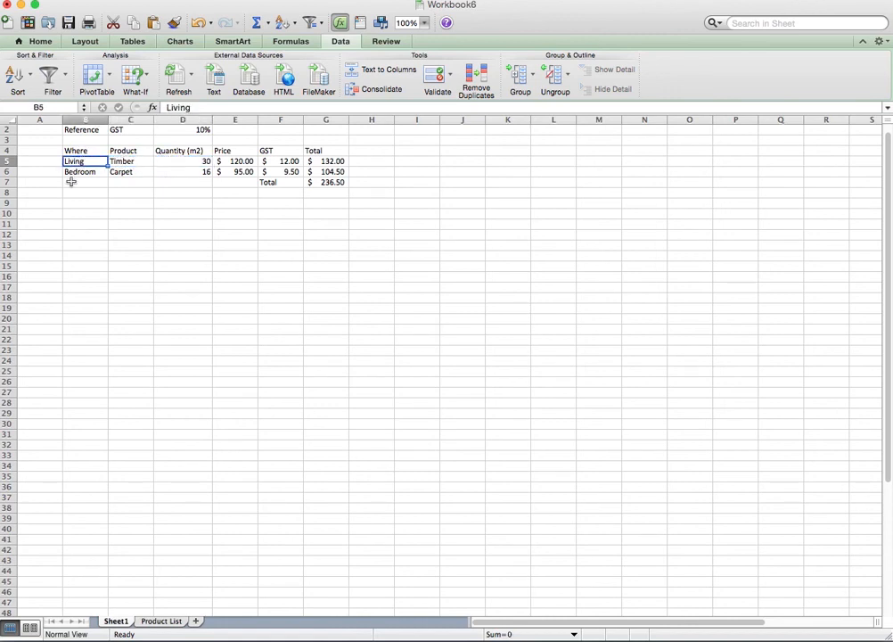